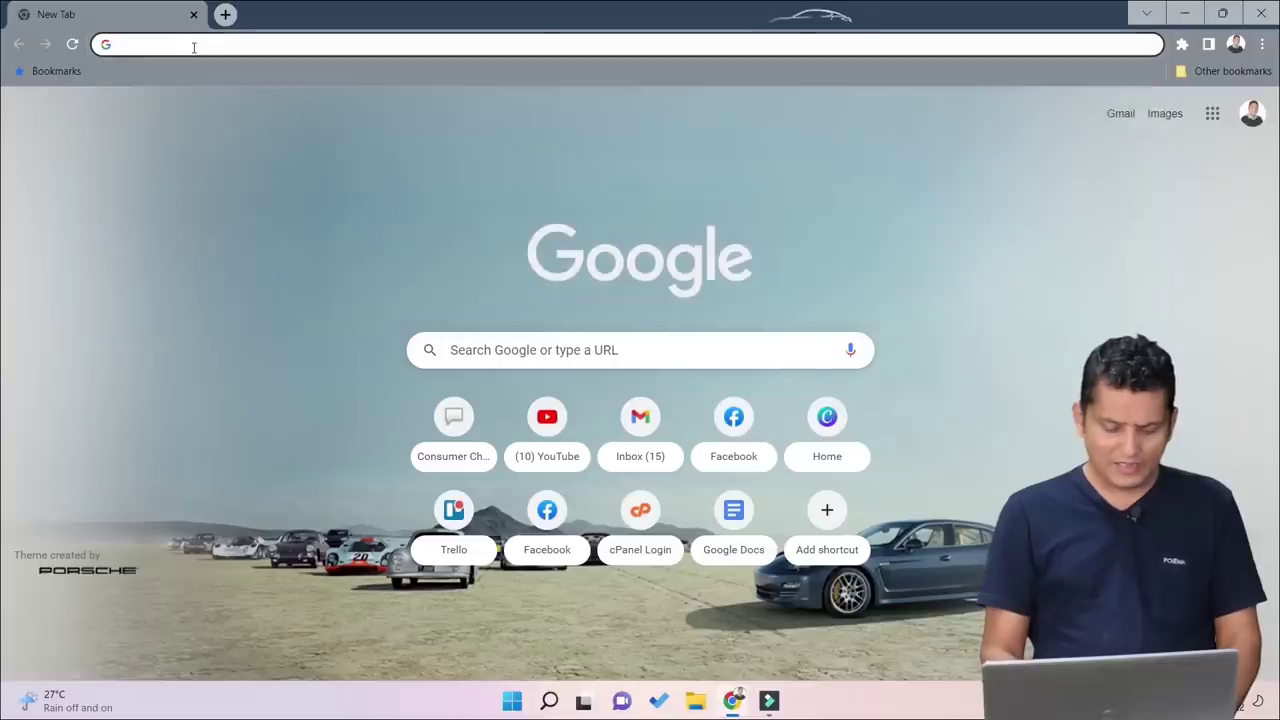
Step: Go to mdms.nta.gov.np from the address bar and scroll down to its IMEI check forms
text(mdms)
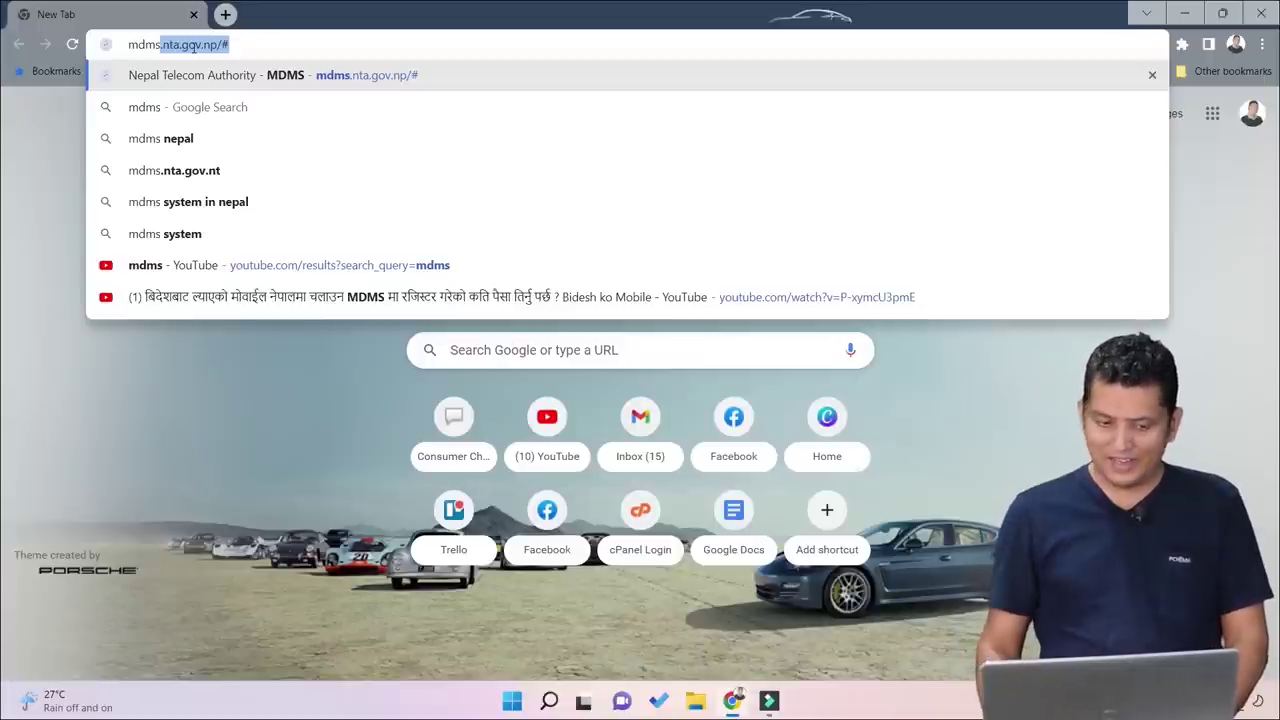
key(Return)
scroll(293, 327, down, 3)
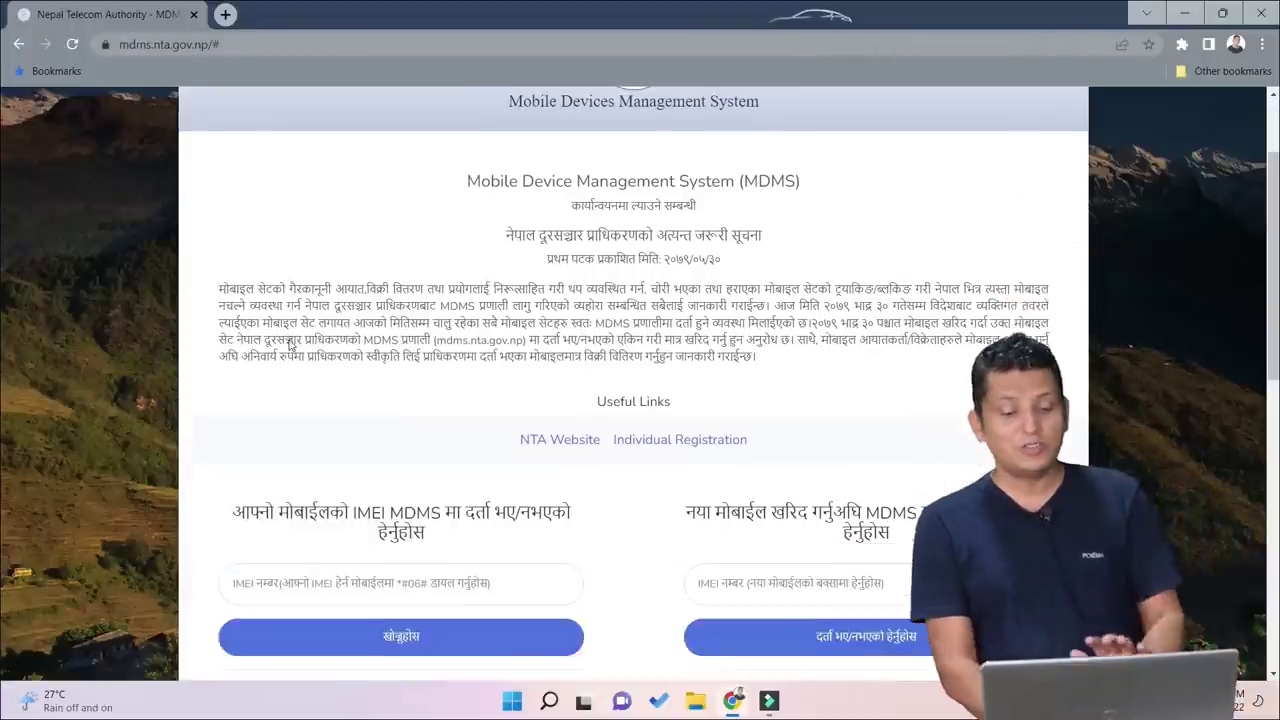
double_click(598, 250)
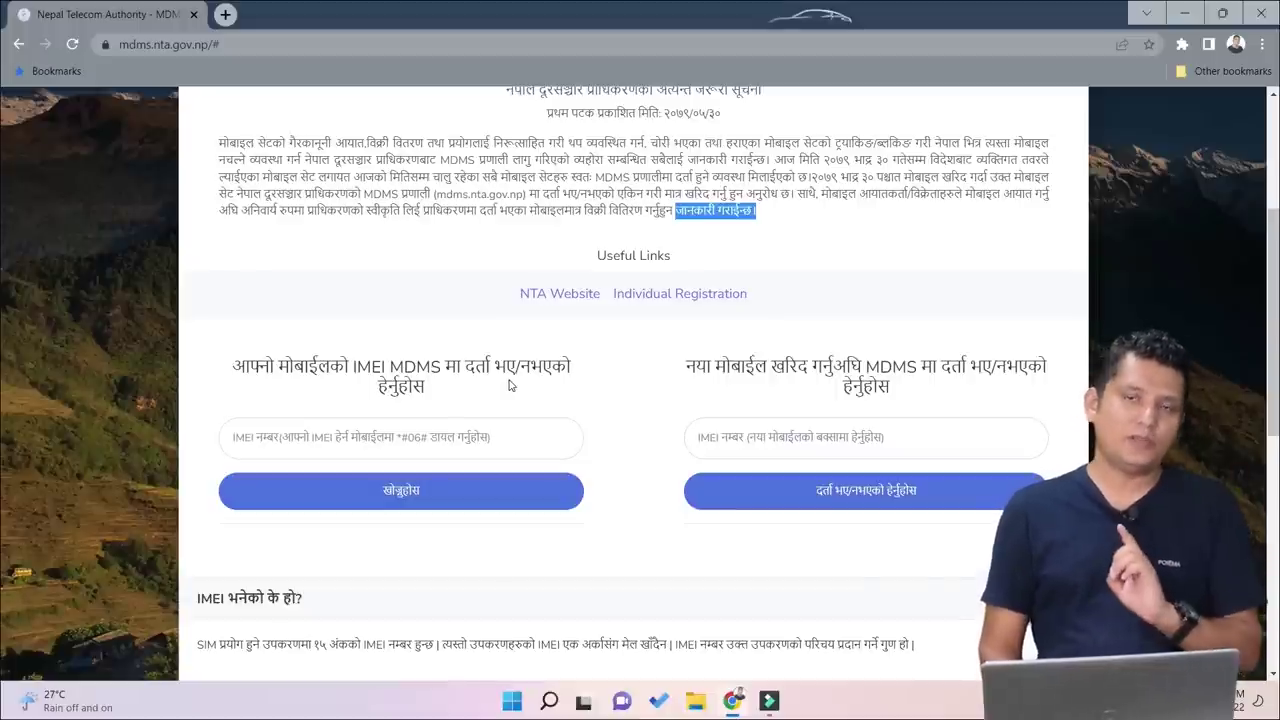
click(409, 440)
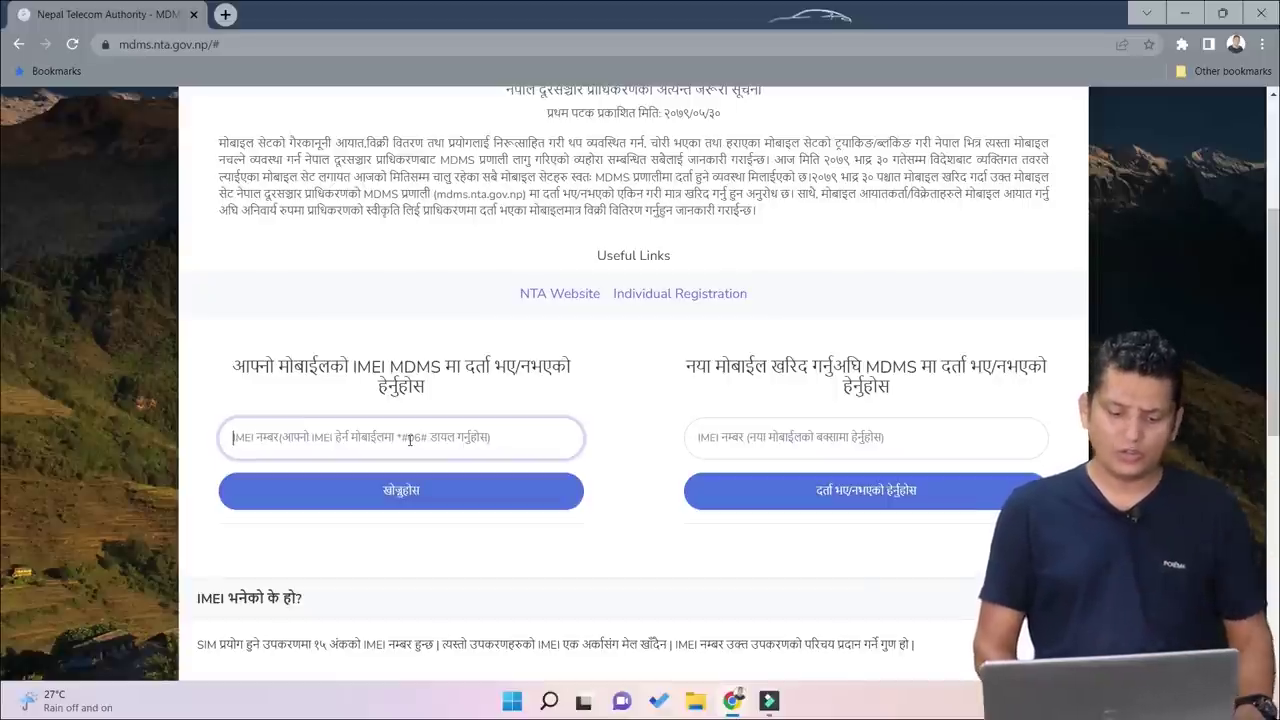
scroll(700, 500, up, 1)
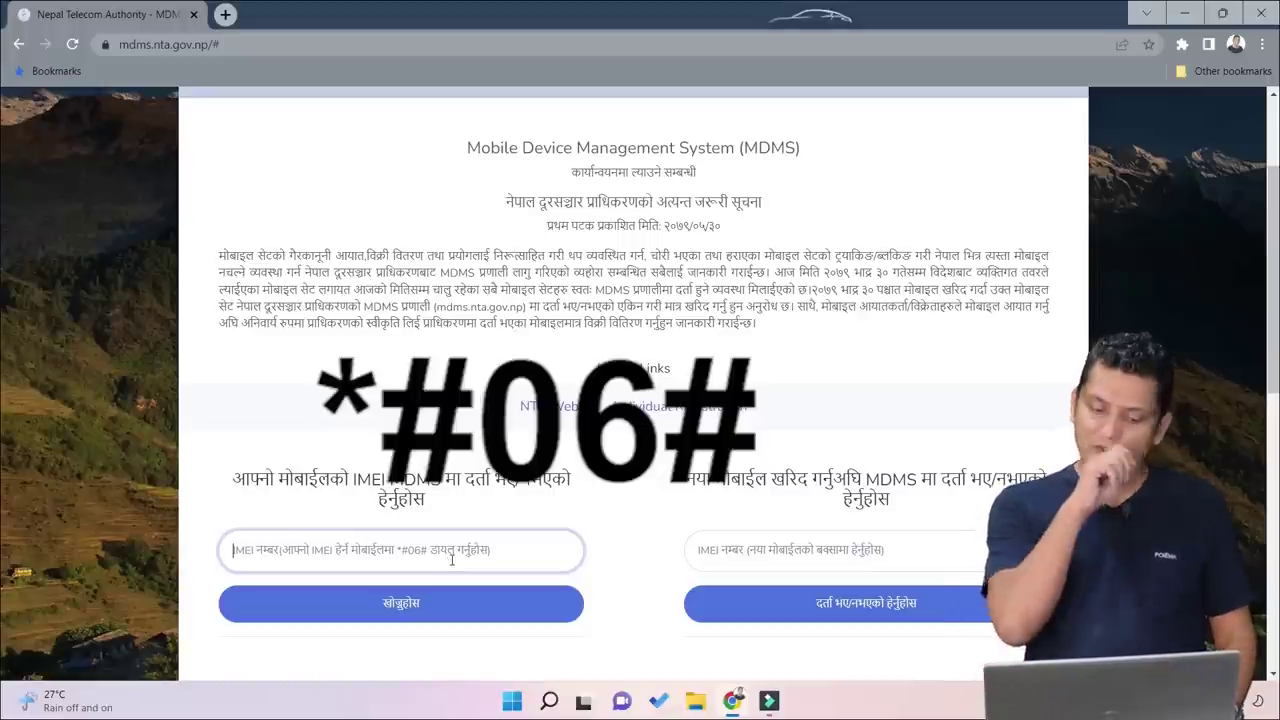
scroll(452, 560, down, 1)
click(456, 425)
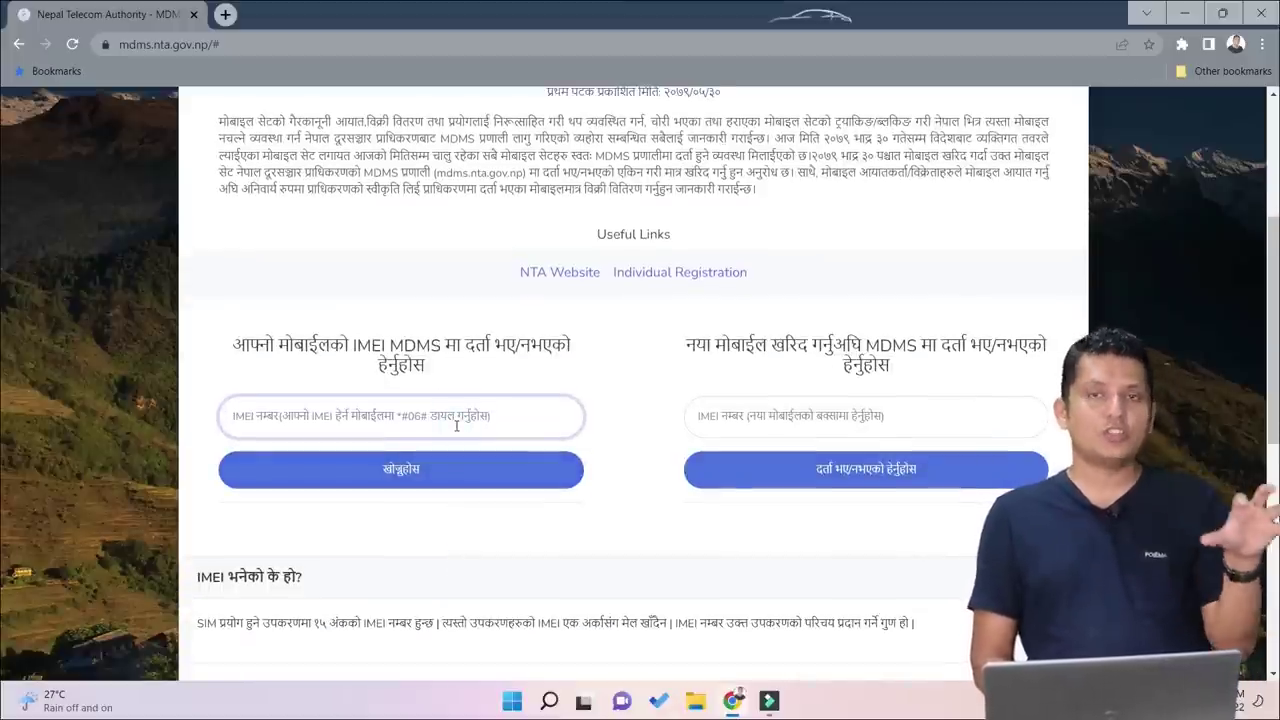
click(821, 421)
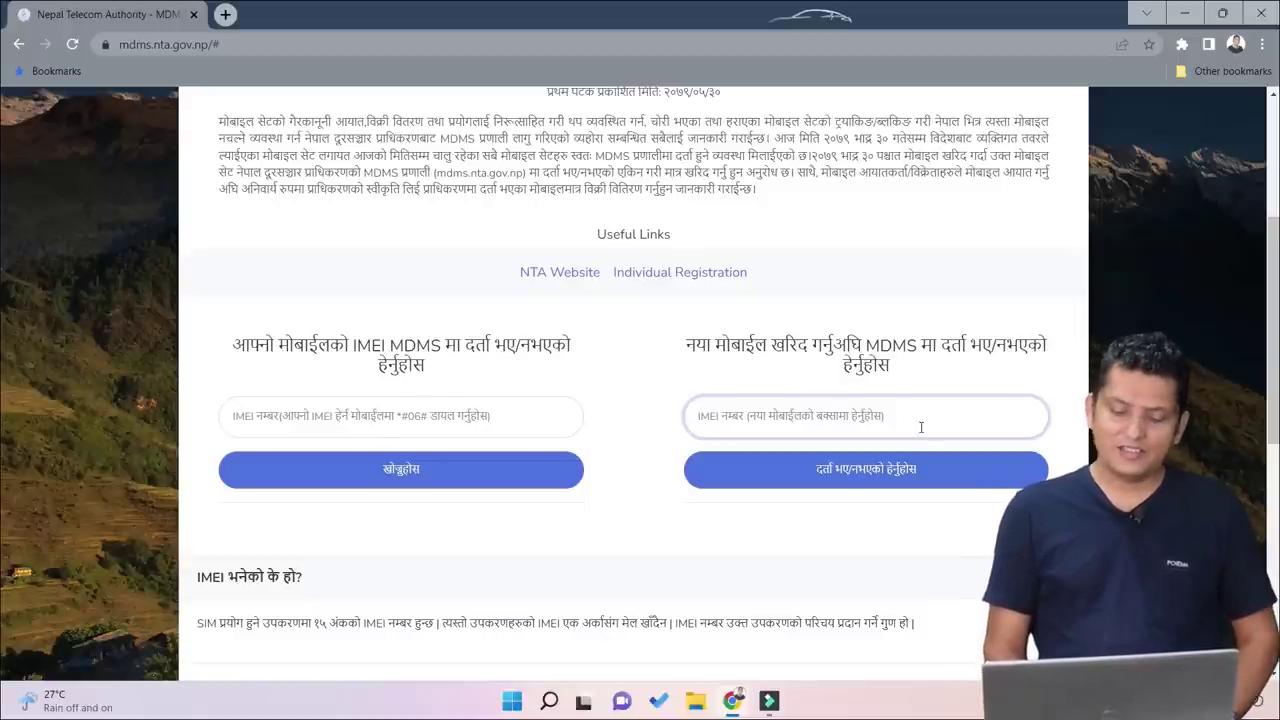
Step: Check the IMEI, paste it into the new-phone check field and check it; both say already registered
click(856, 417)
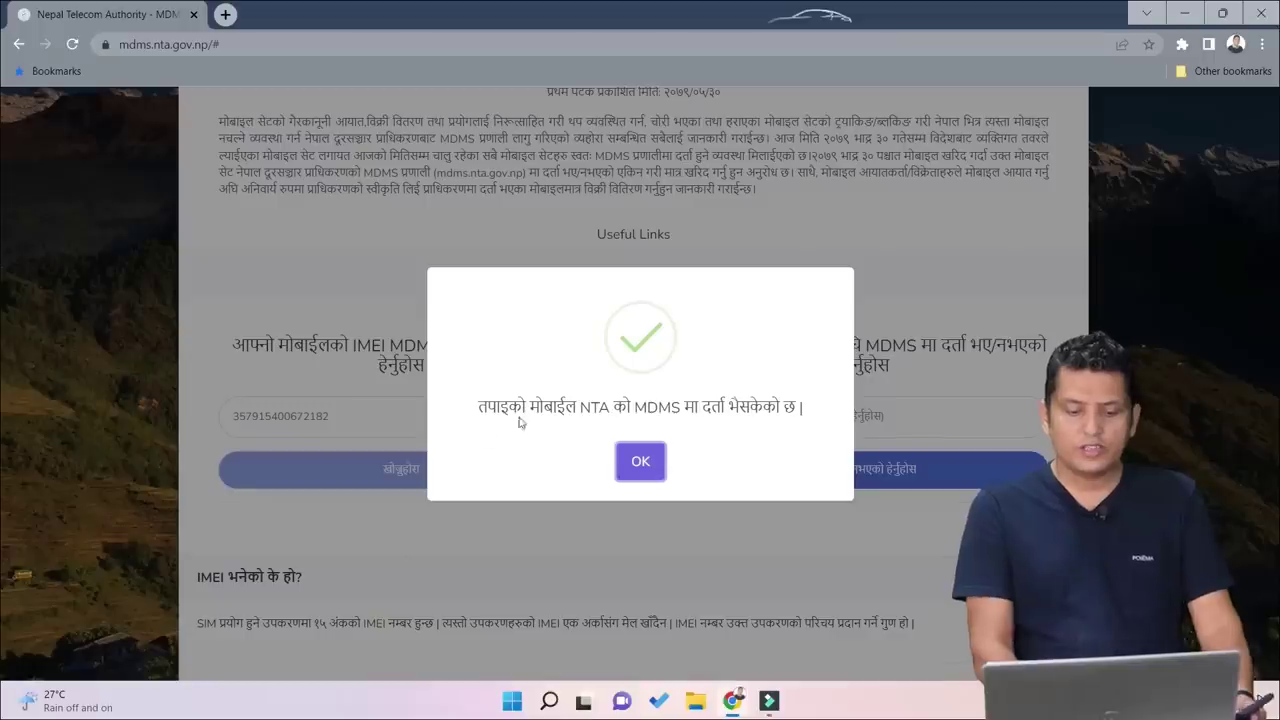
click(640, 462)
double_click(372, 404)
key(ctrl+c)
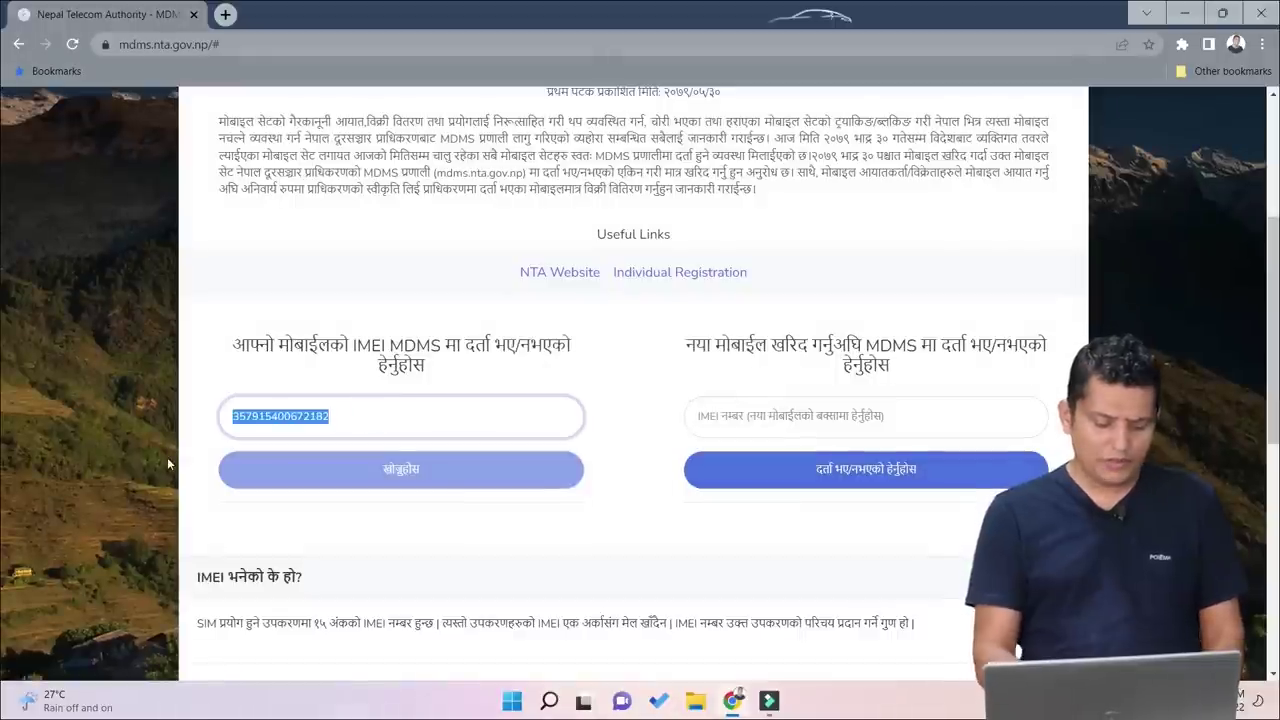
click(749, 424)
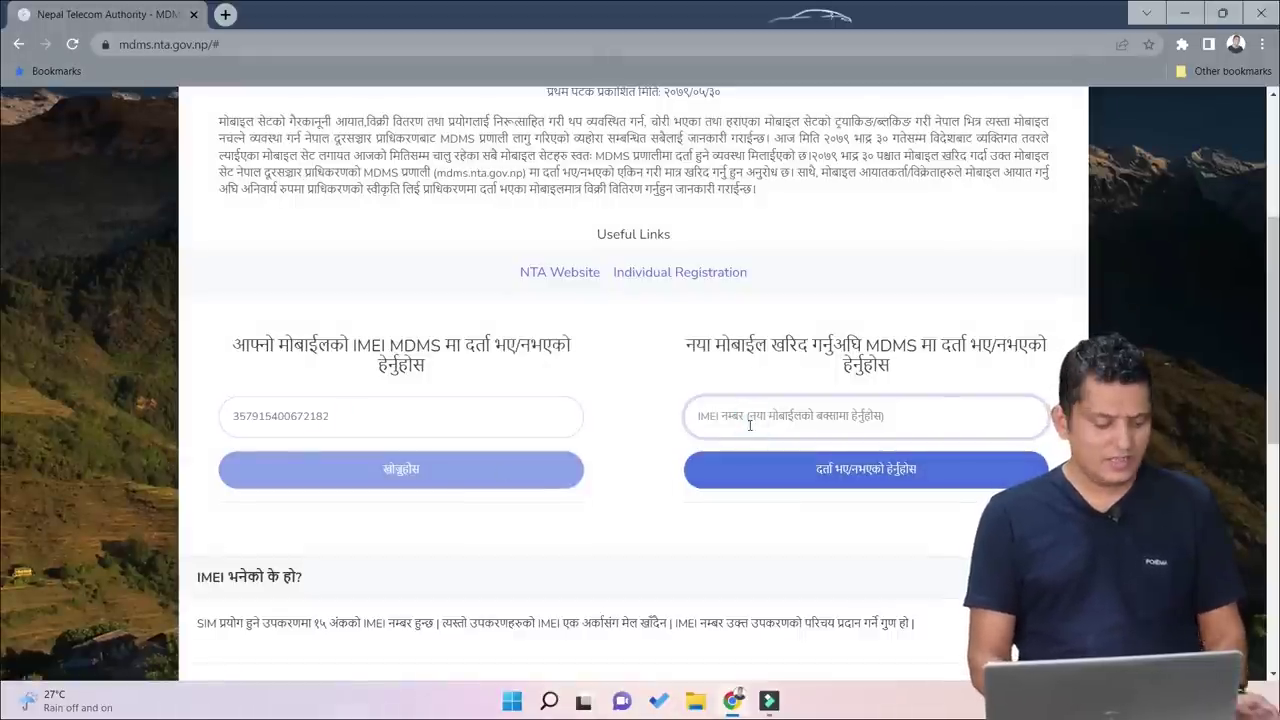
key(ctrl+v)
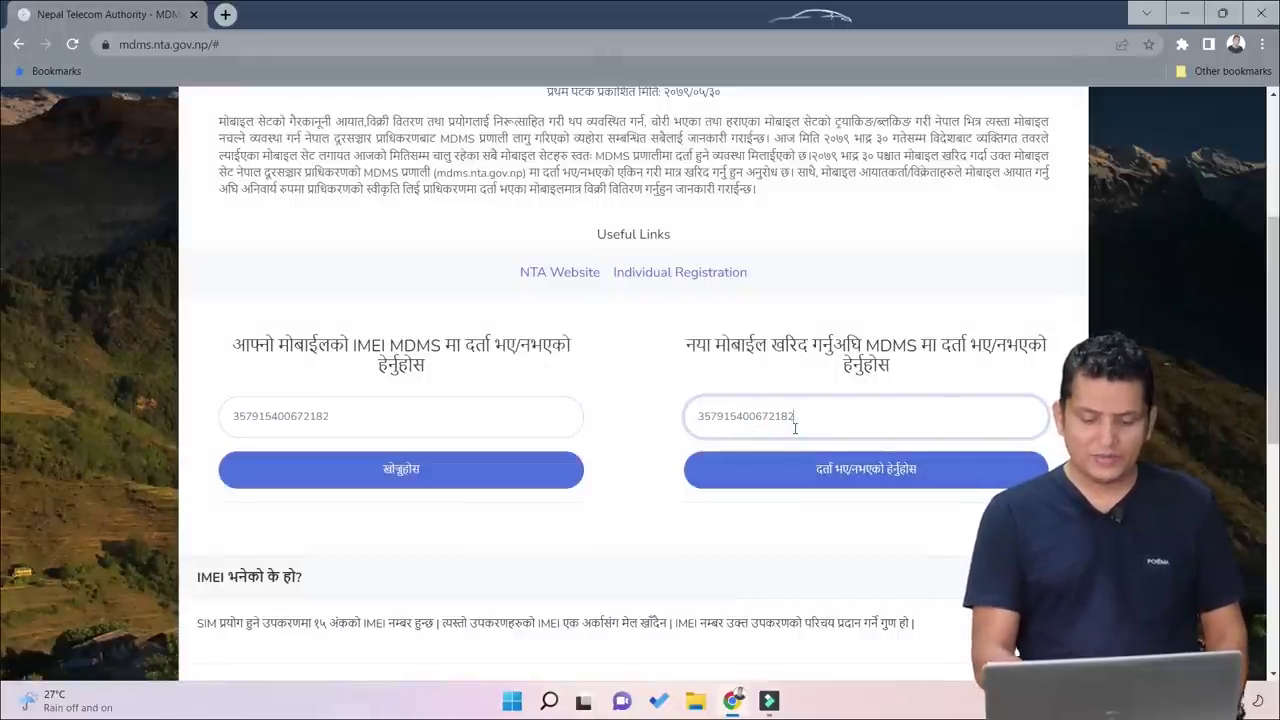
click(866, 467)
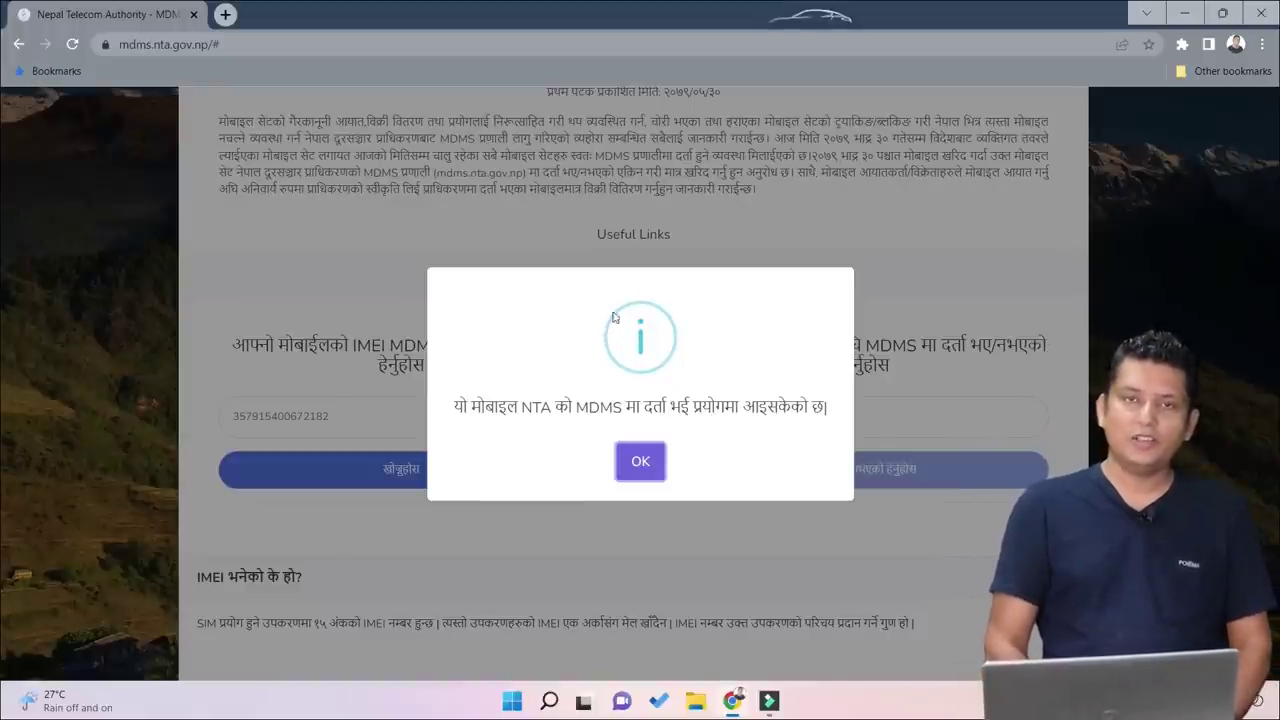
click(628, 465)
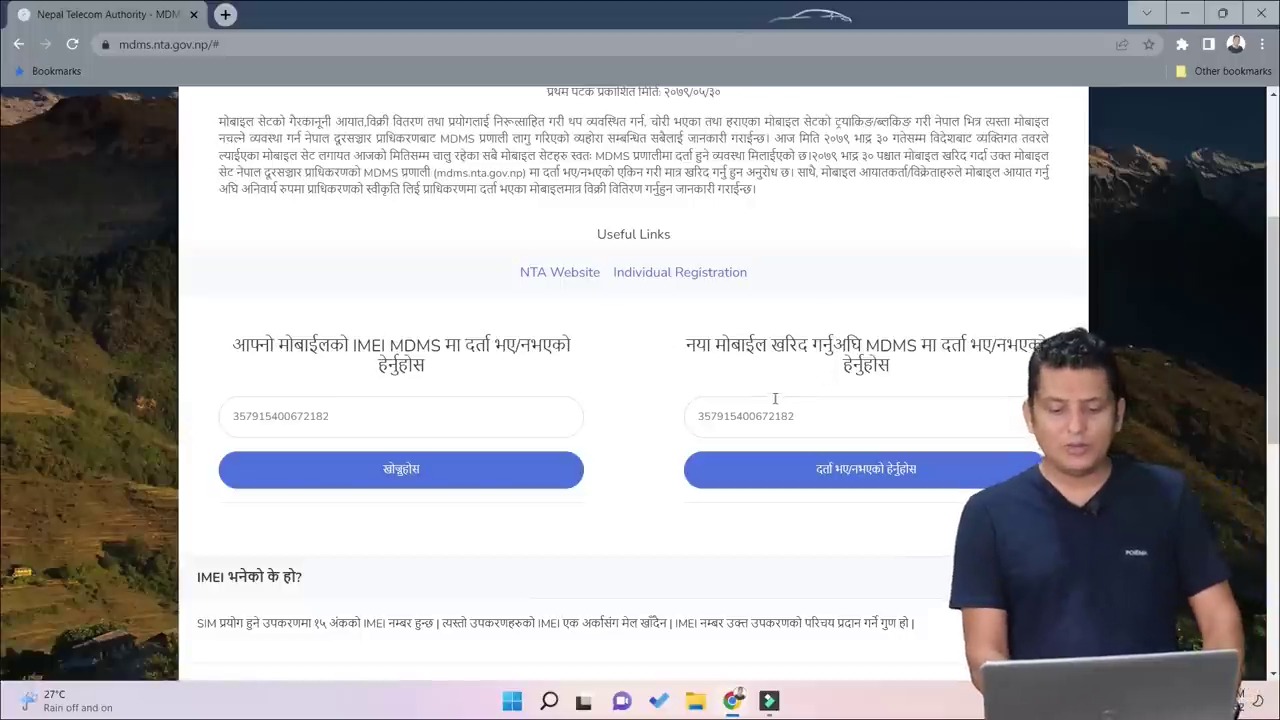
Step: Open the Individual Registration link to load the EIR registration form in a new tab
click(681, 278)
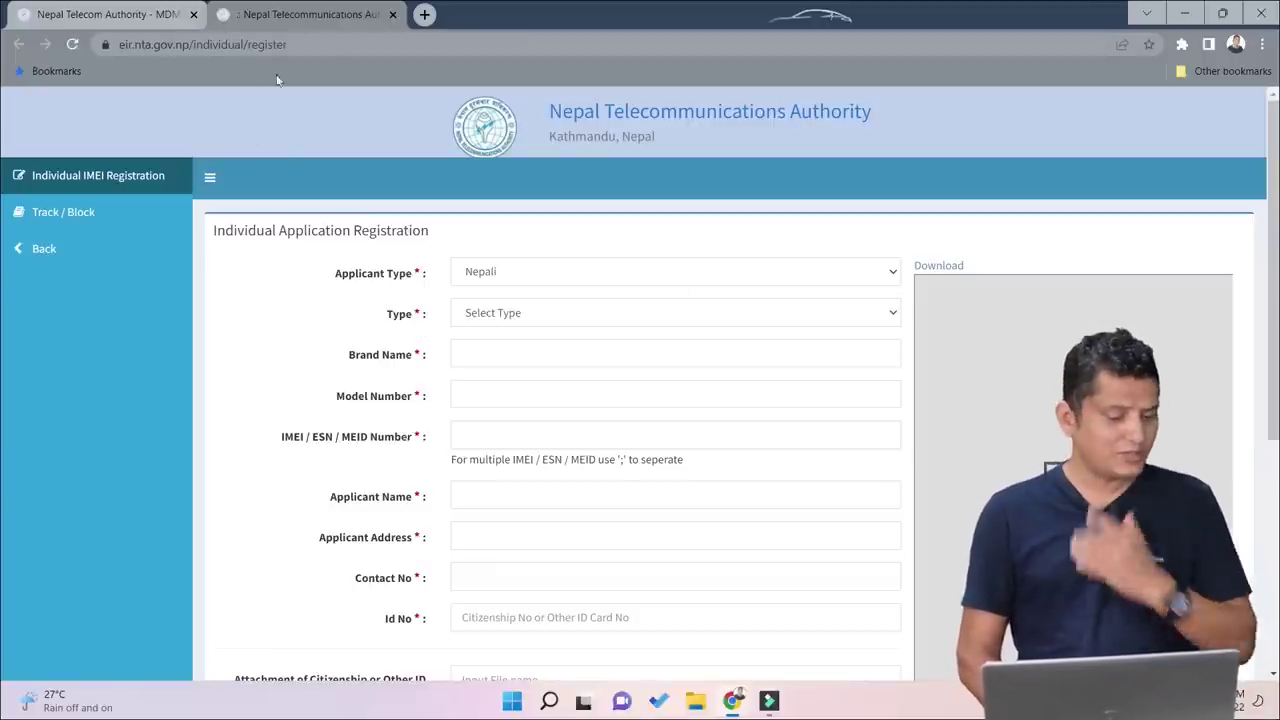
click(137, 177)
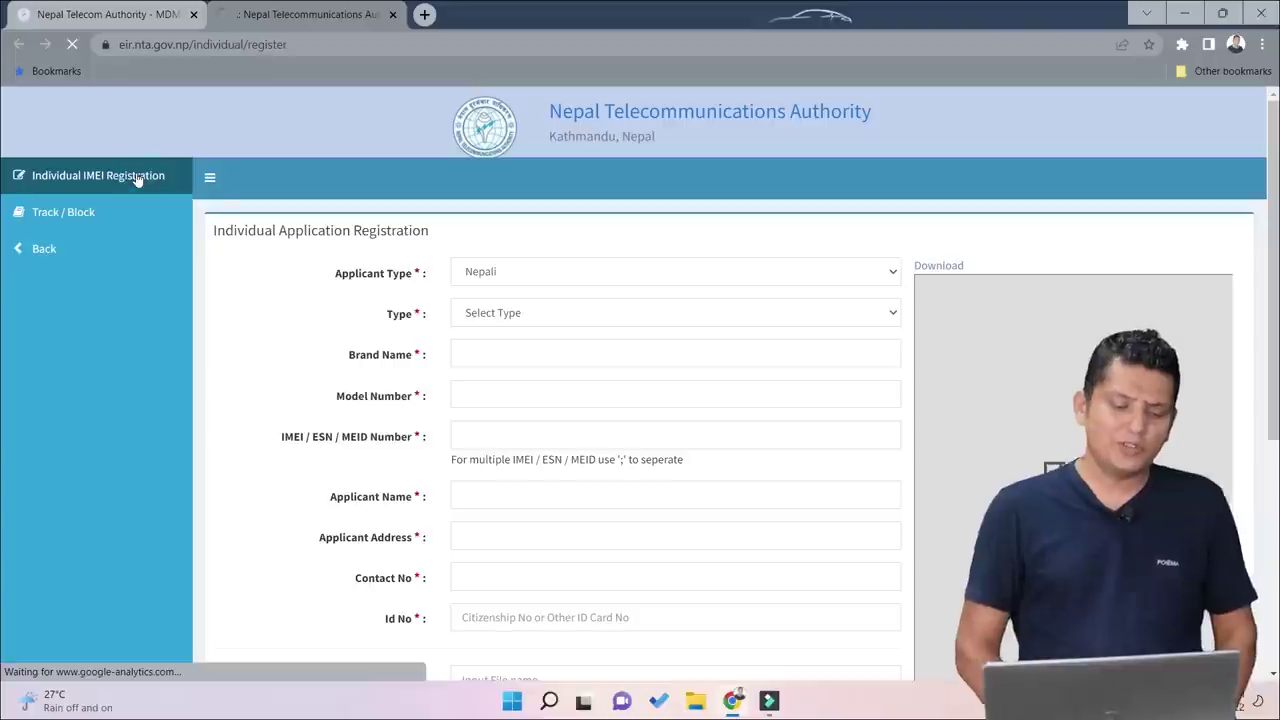
click(336, 274)
drag(358, 283, 414, 277)
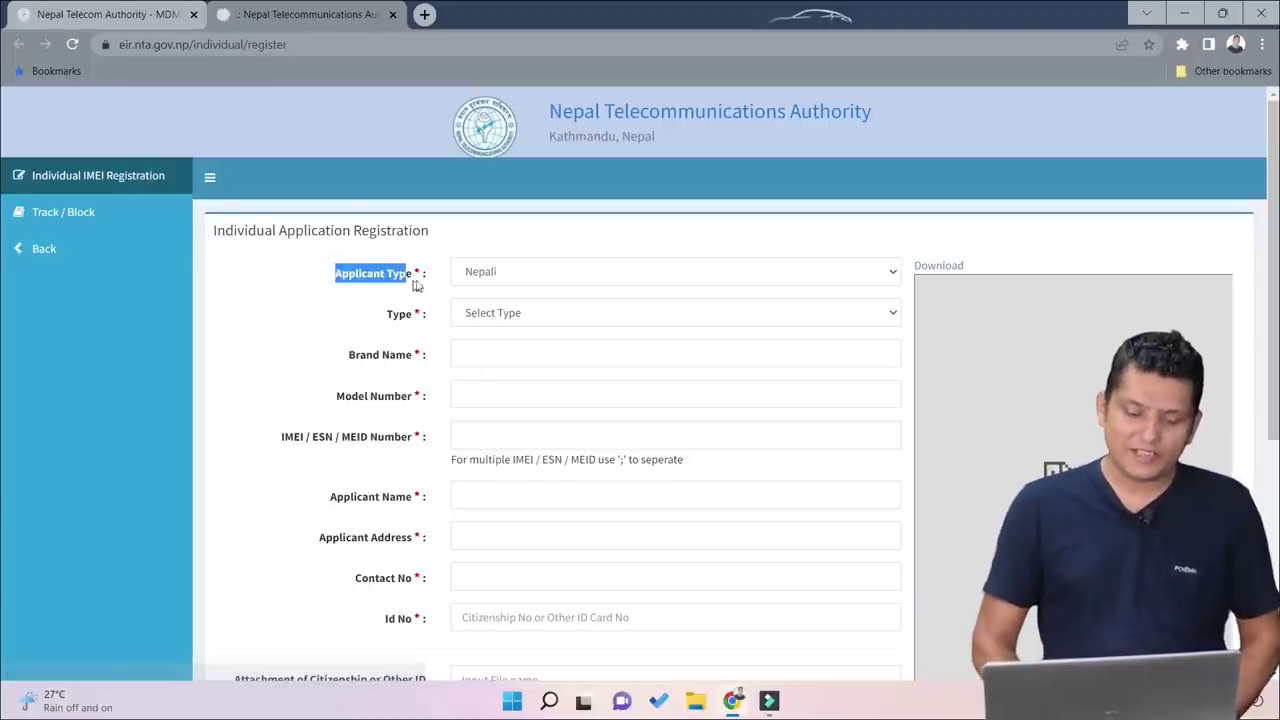
click(521, 281)
click(528, 314)
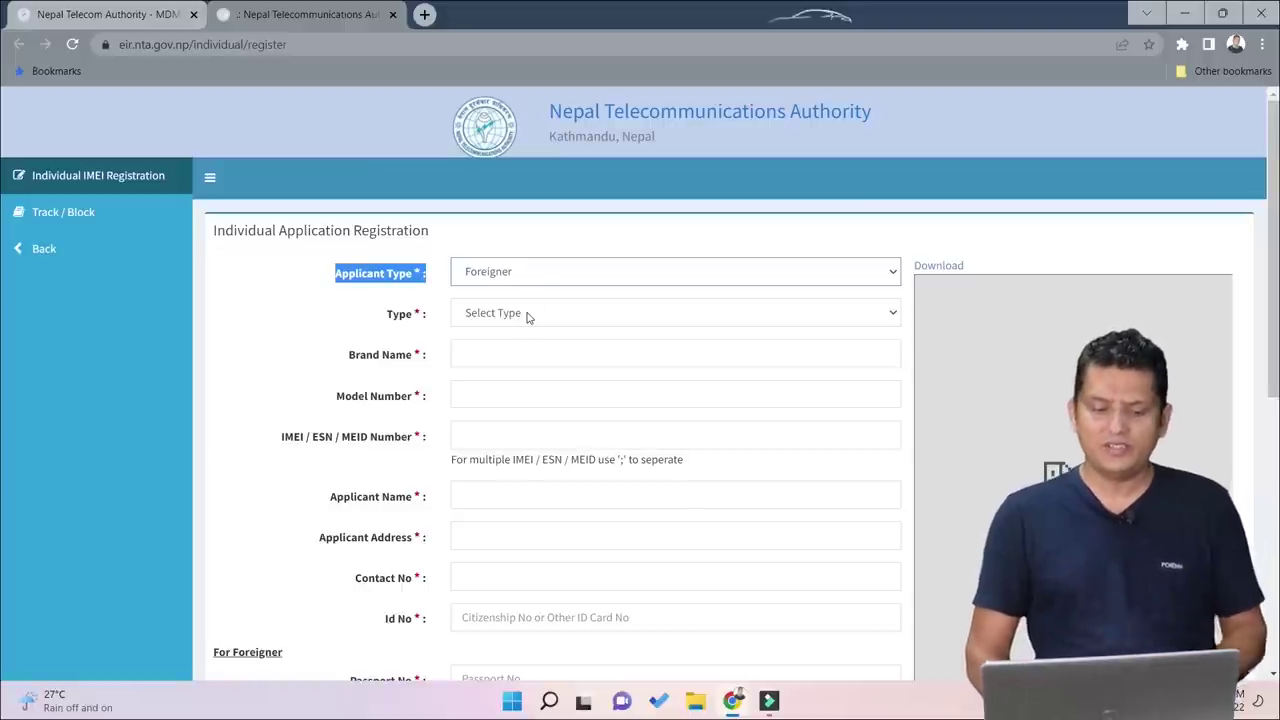
click(535, 271)
click(519, 311)
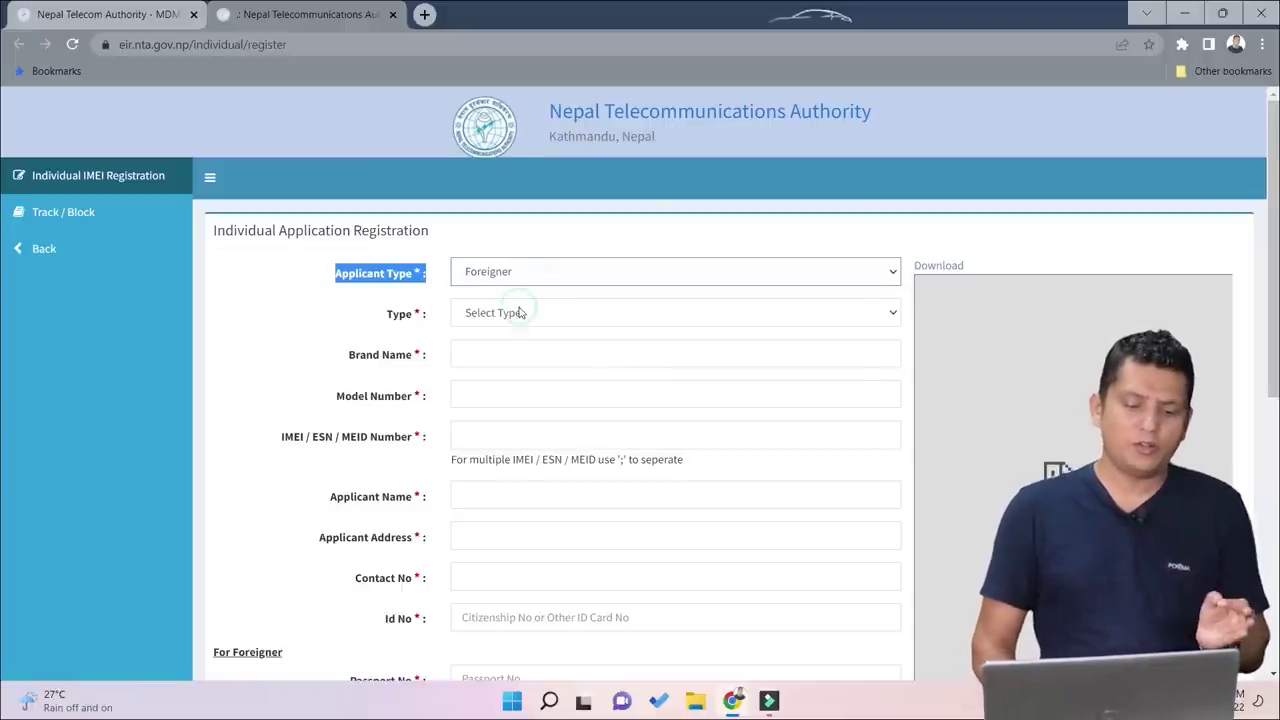
scroll(537, 500, down, 3)
scroll(554, 240, up, 3)
click(506, 271)
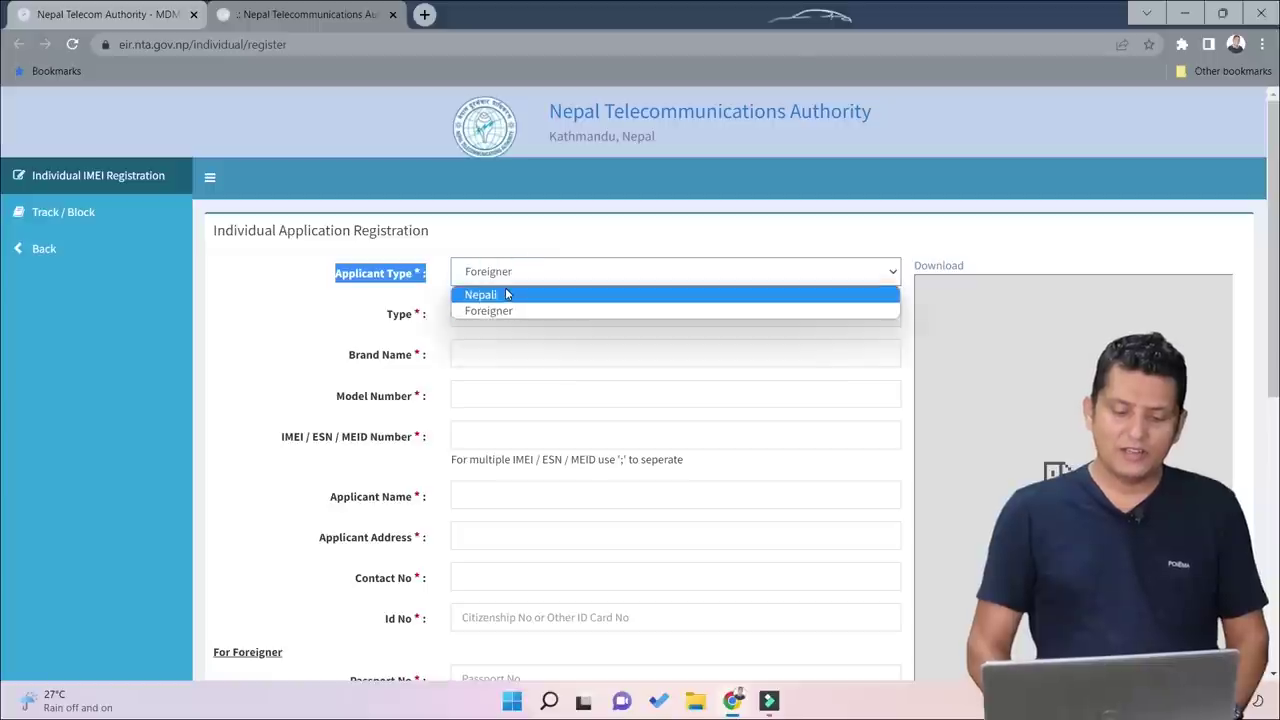
click(506, 294)
scroll(580, 449, down, 3)
drag(246, 343, 489, 374)
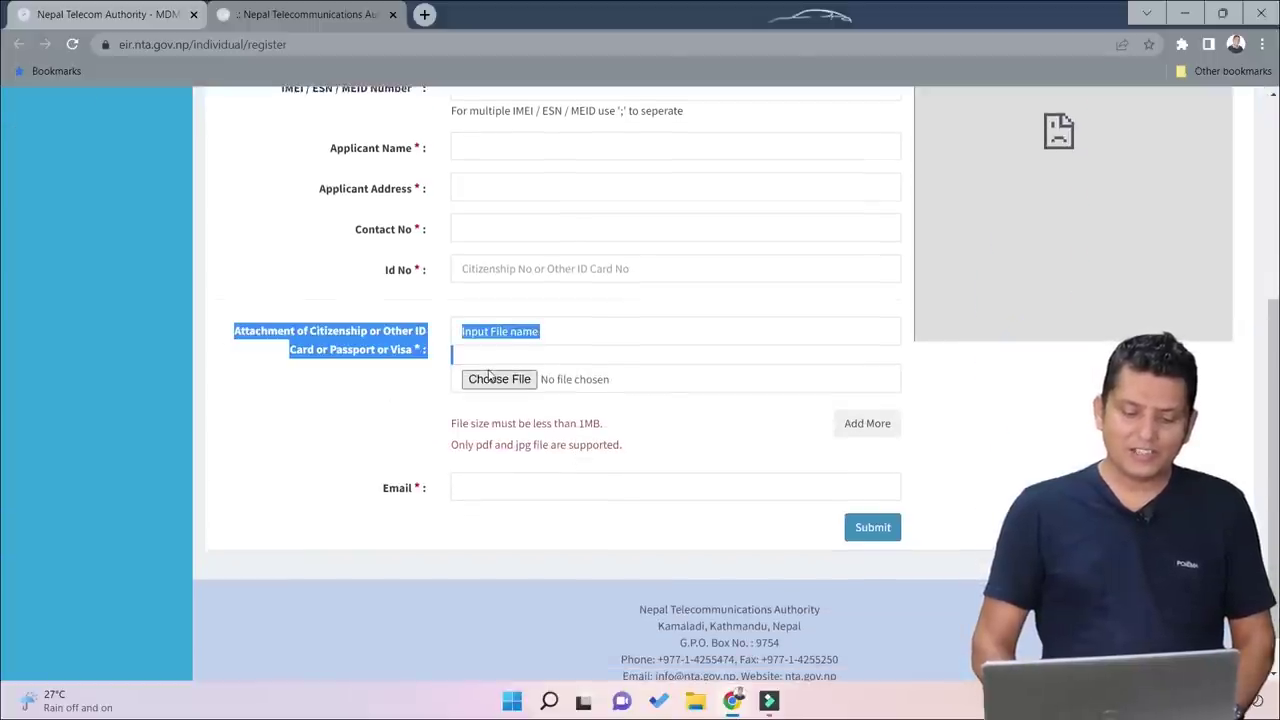
scroll(489, 374, up, 3)
click(500, 268)
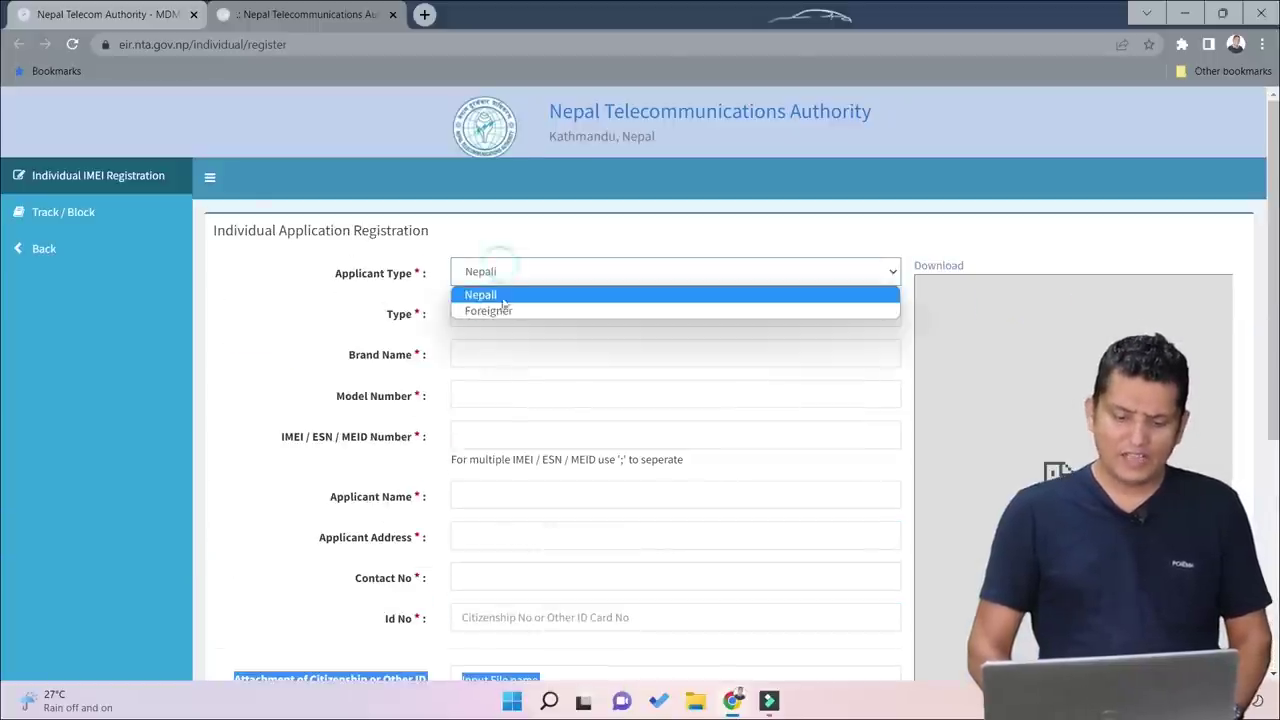
click(510, 311)
scroll(518, 360, down, 5)
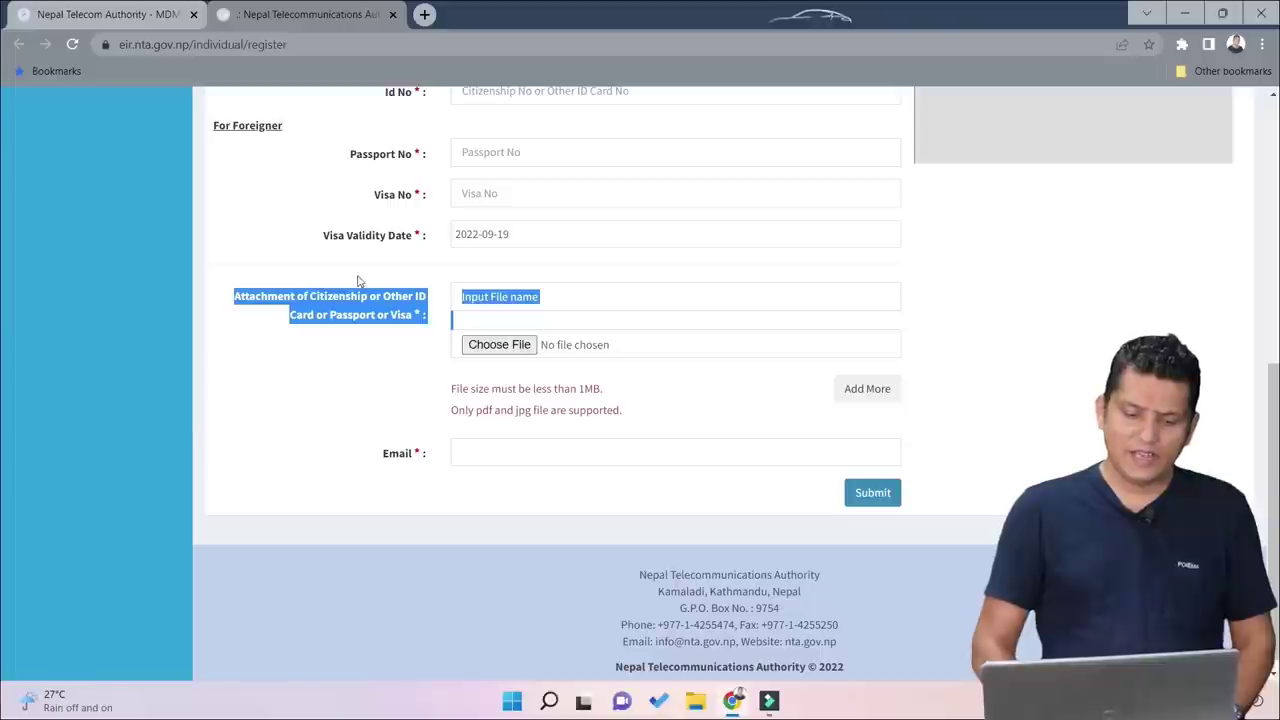
click(289, 211)
click(548, 152)
click(527, 204)
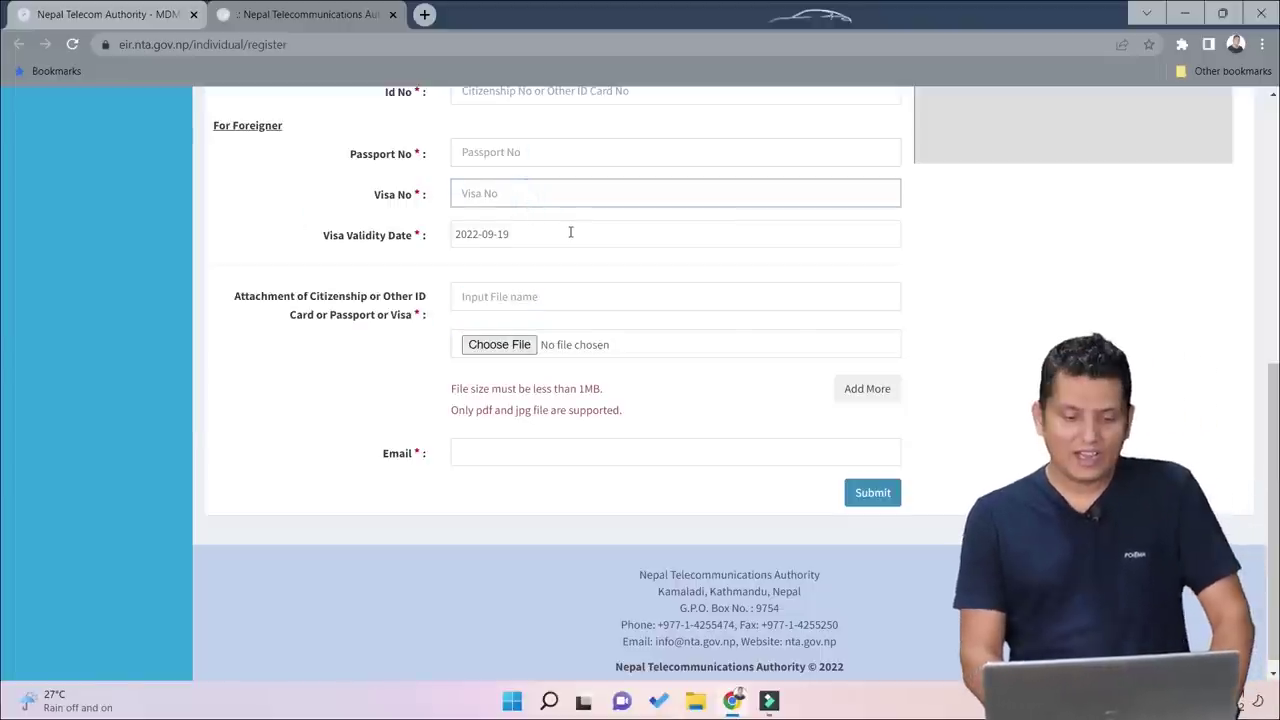
scroll(571, 235, up, 5)
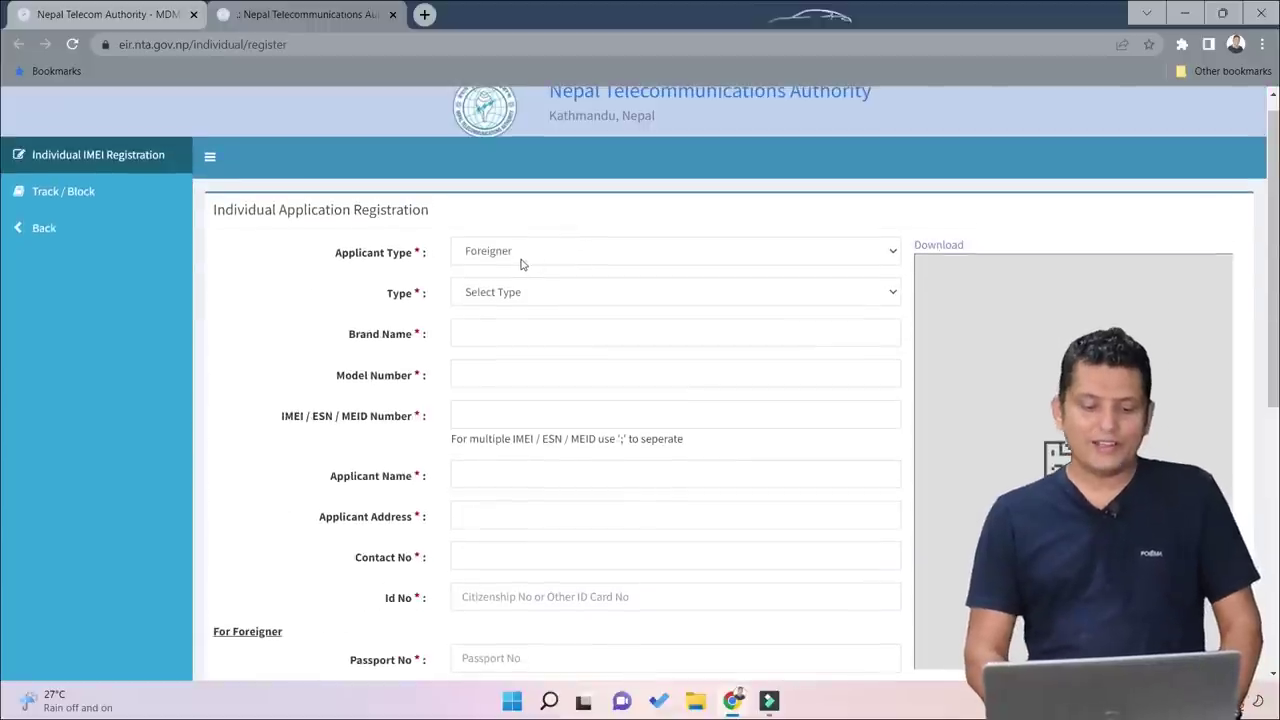
click(520, 258)
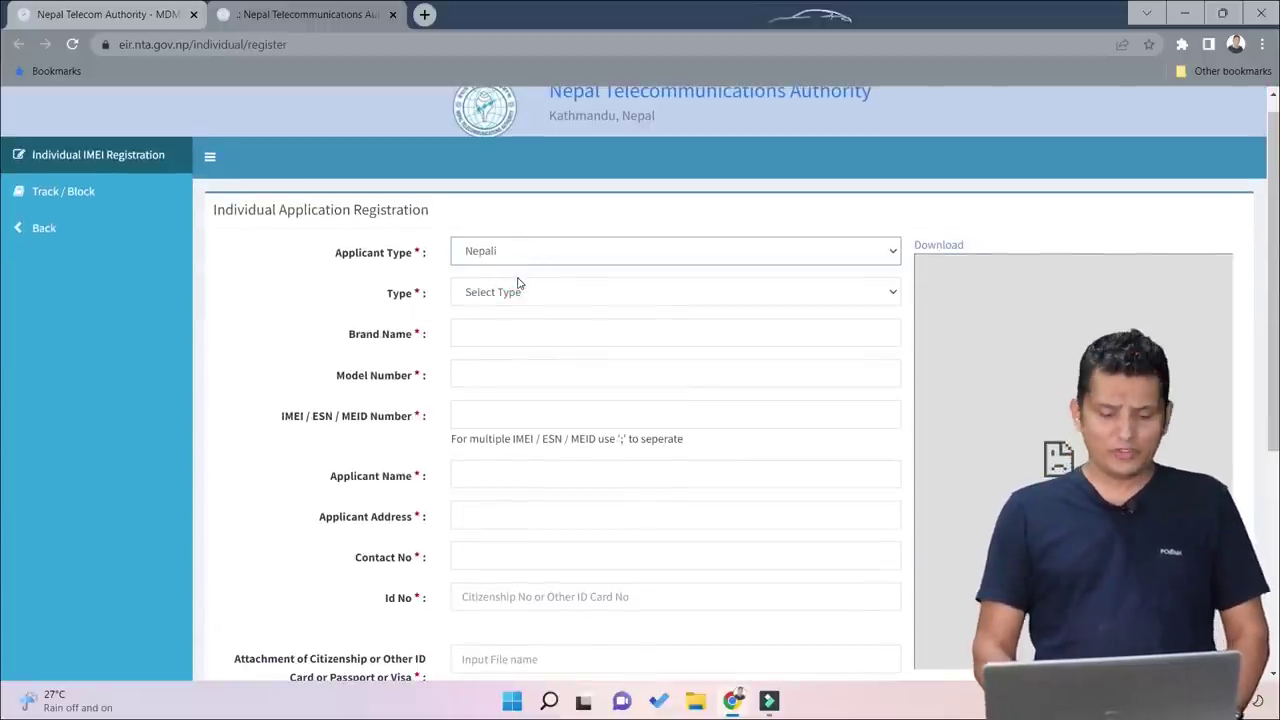
click(520, 296)
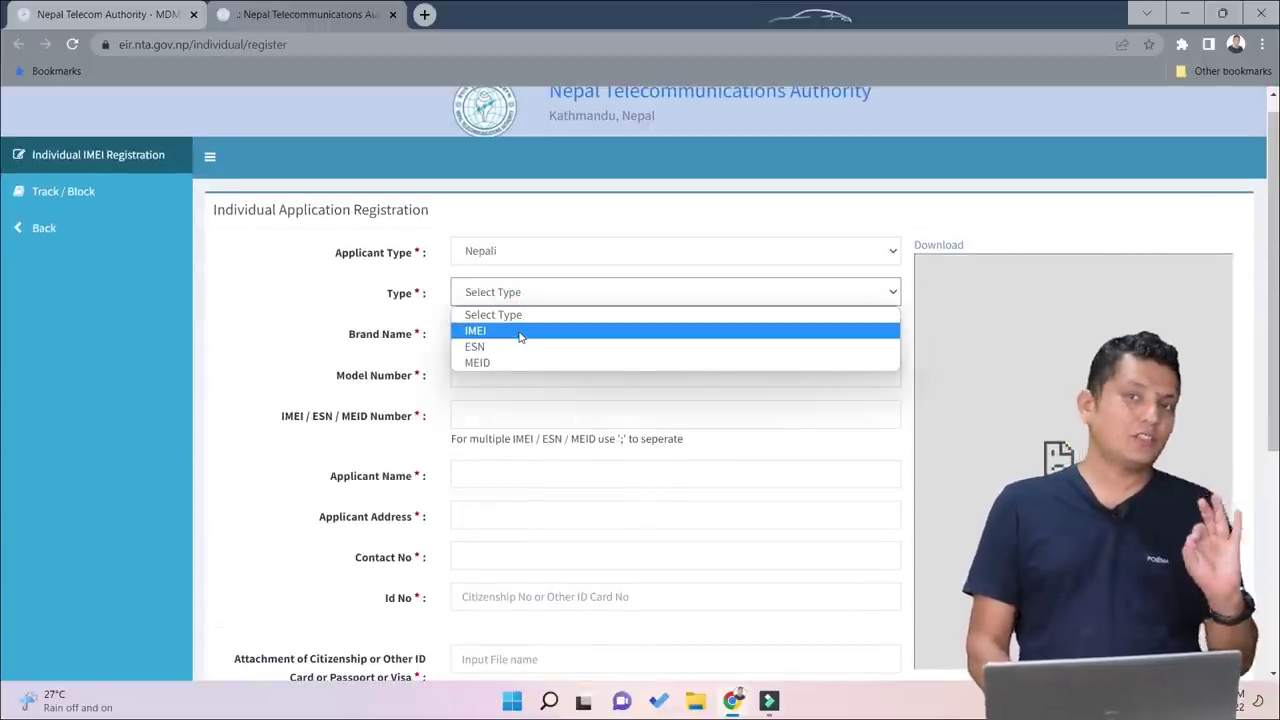
click(520, 332)
click(537, 335)
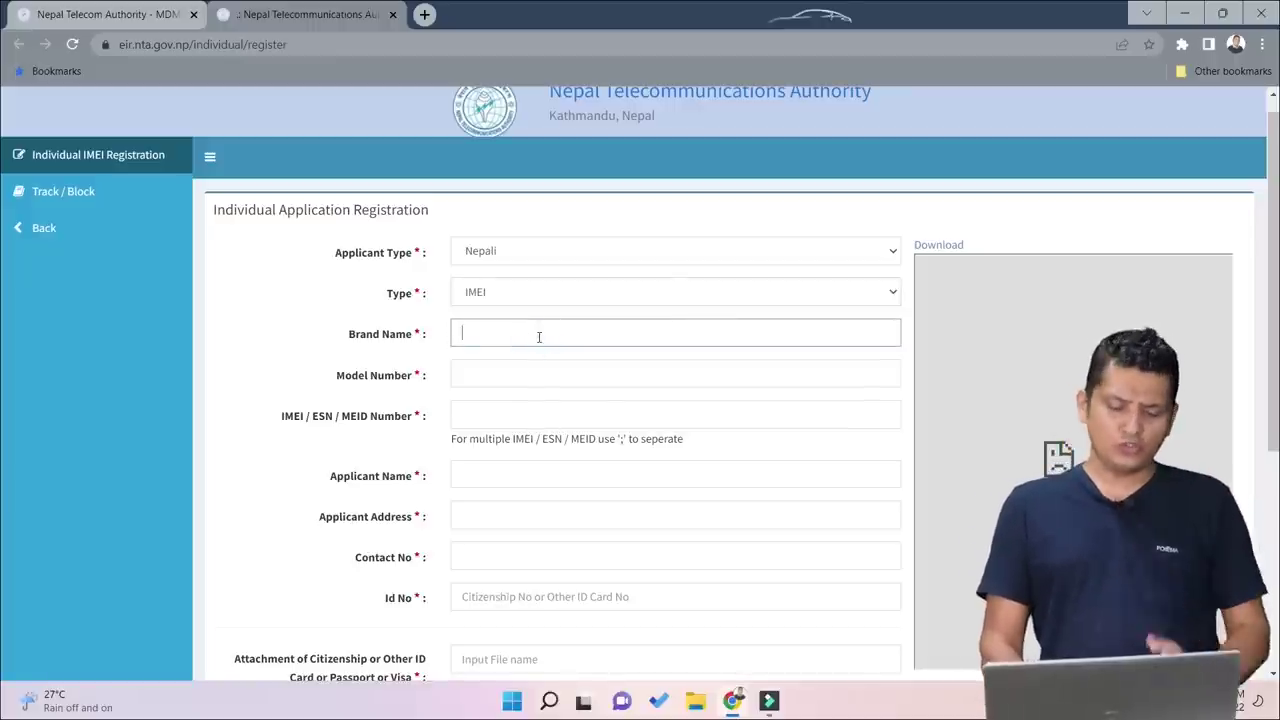
scroll(554, 361, down, 1)
click(495, 324)
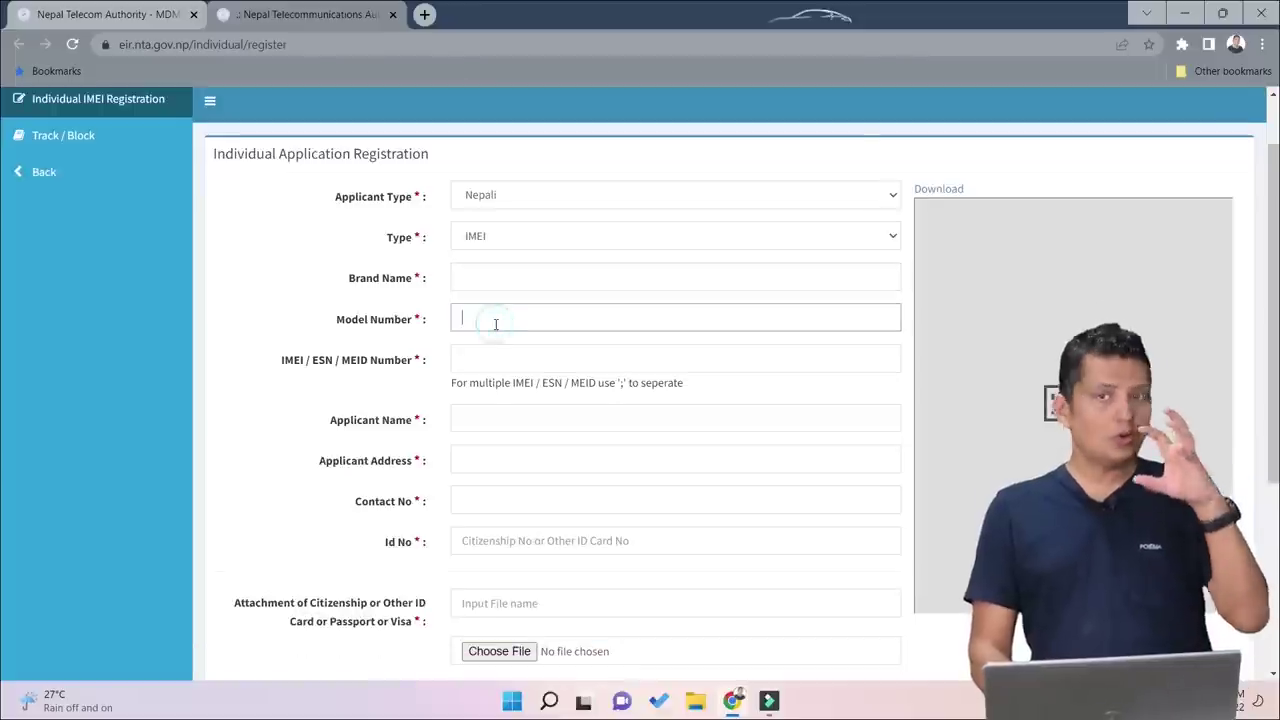
click(502, 362)
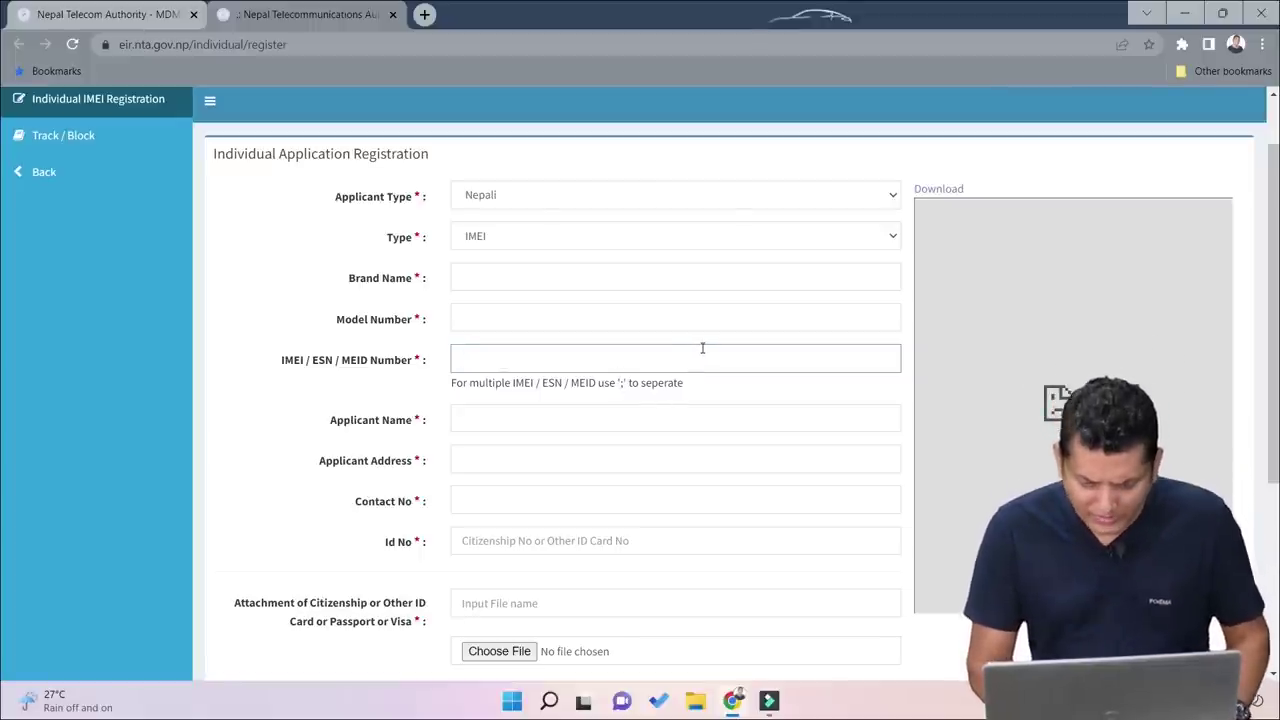
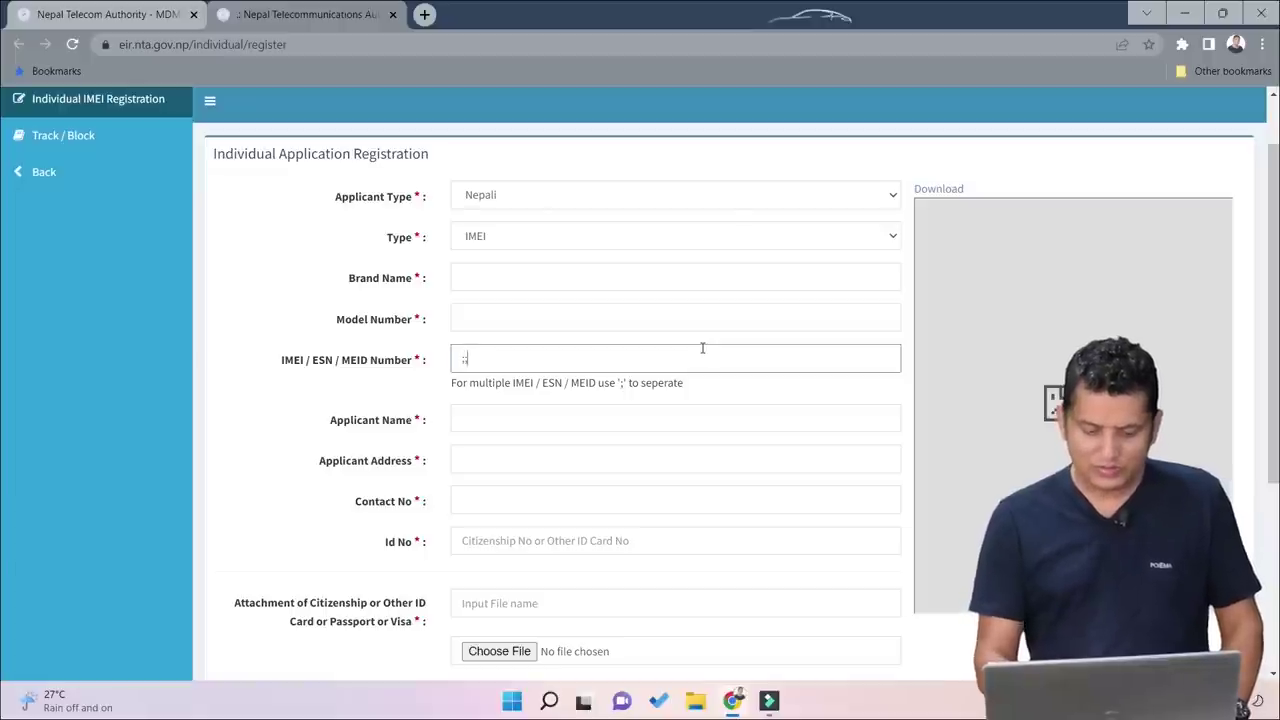
key(BackSpace)
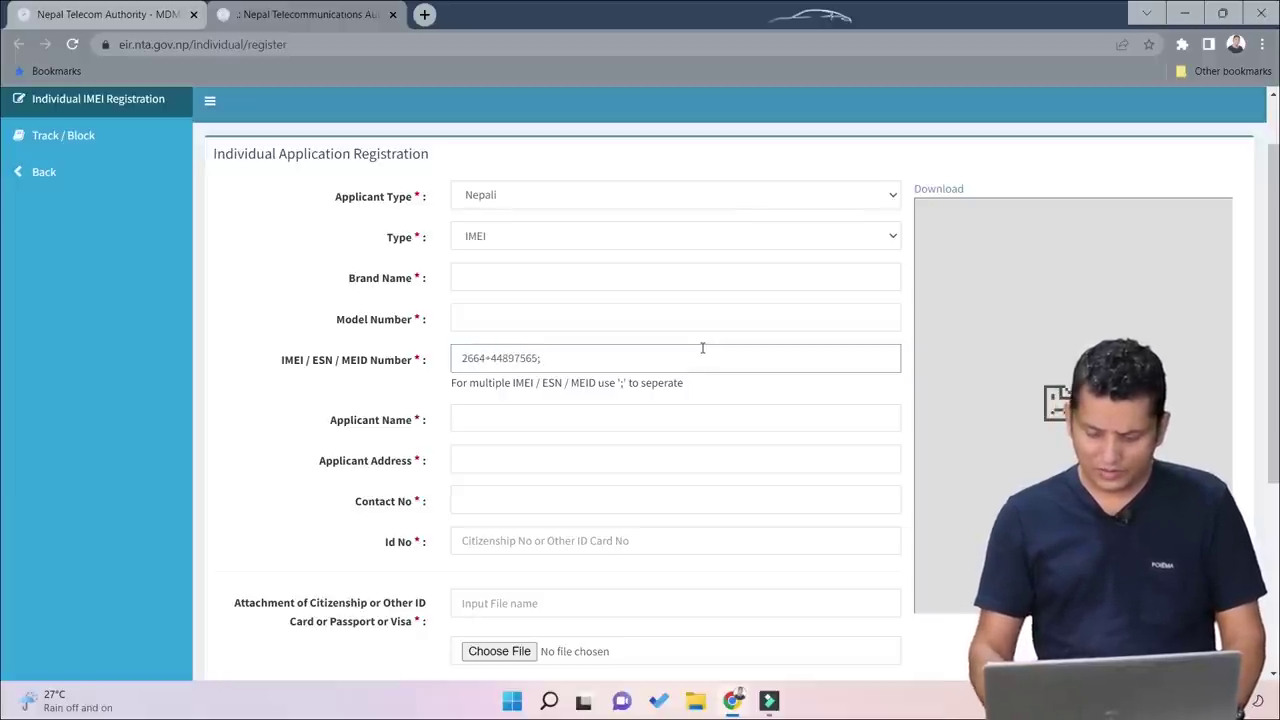
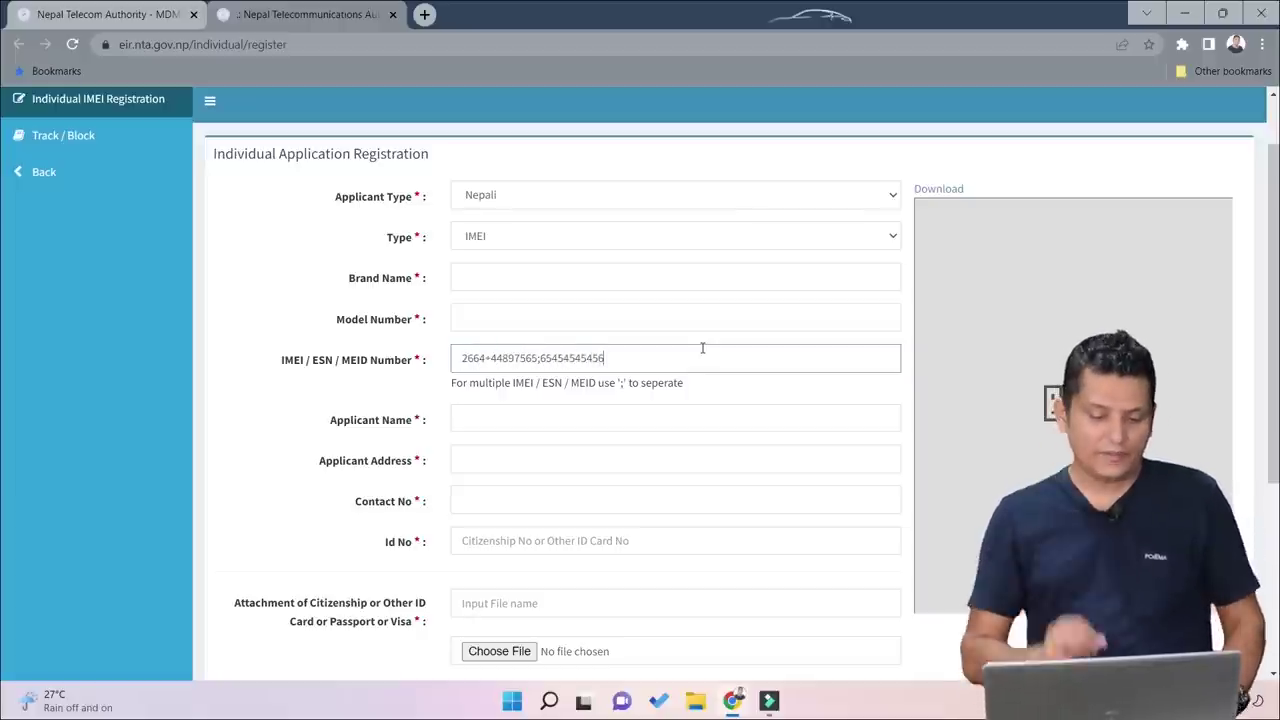
Step: Step through the Applicant Name, Address, Contact No, Id No and attachment file name fields
click(509, 405)
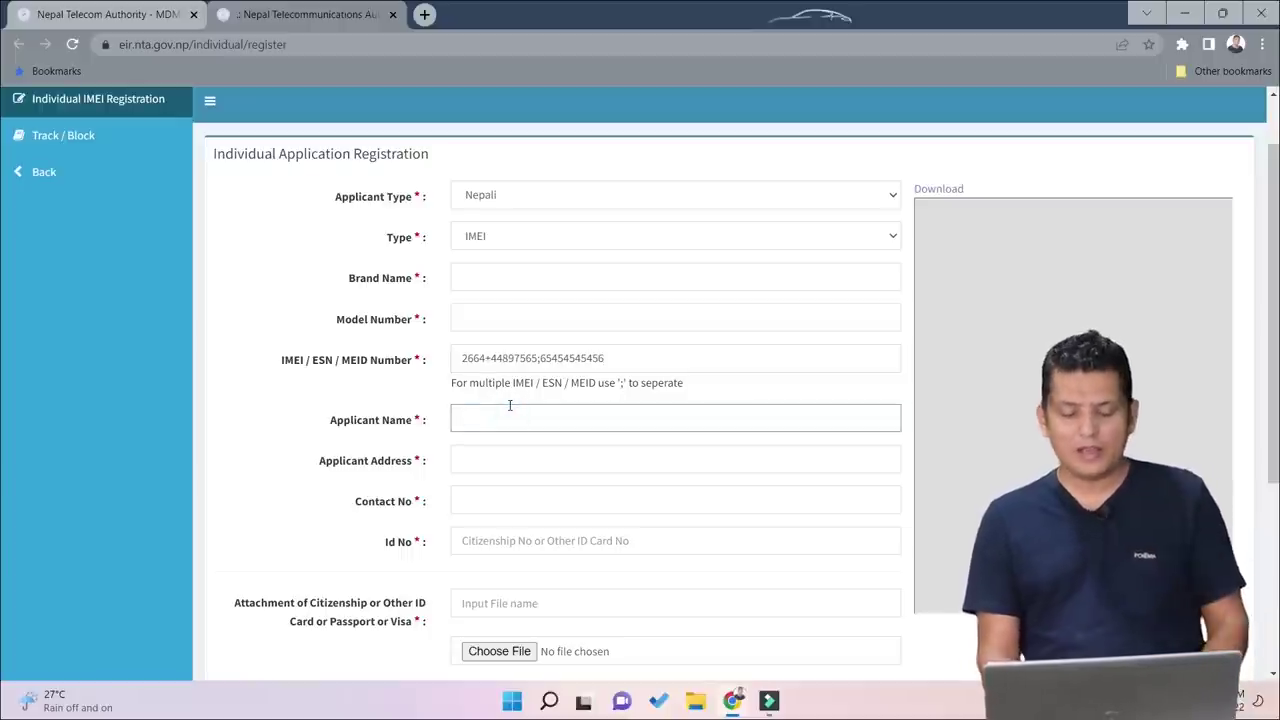
click(522, 455)
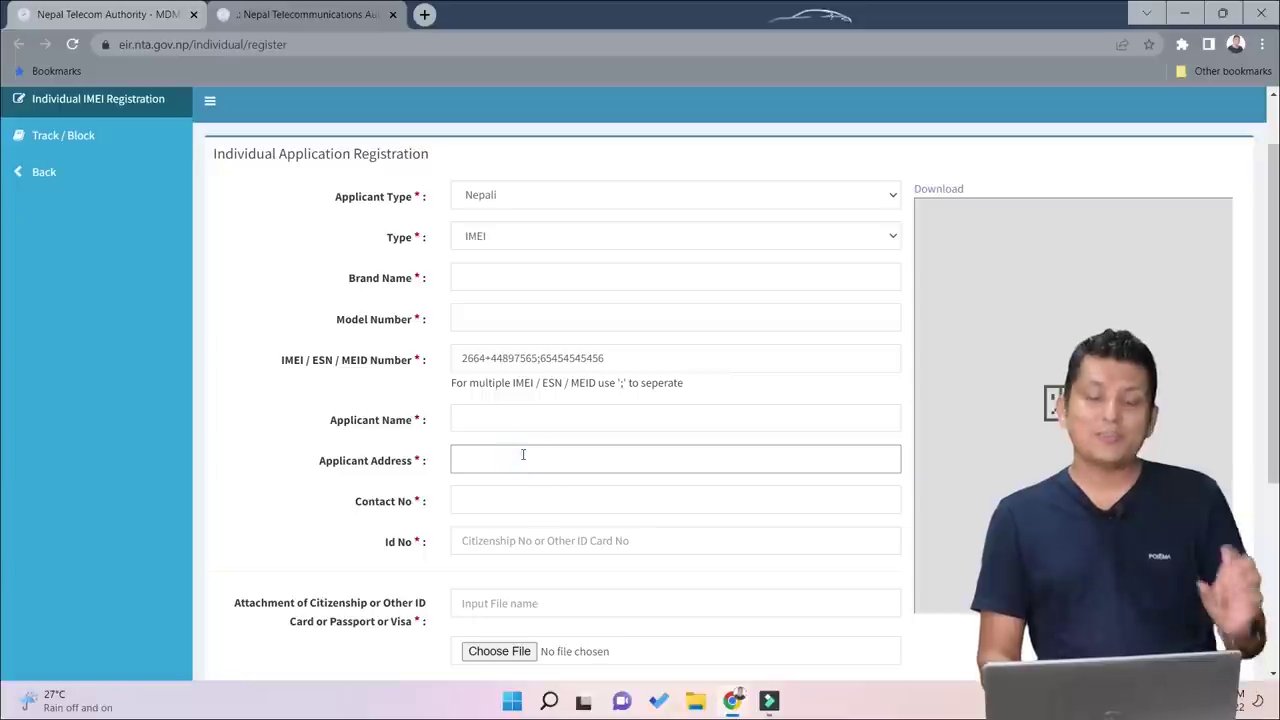
click(507, 505)
scroll(513, 454, down, 2)
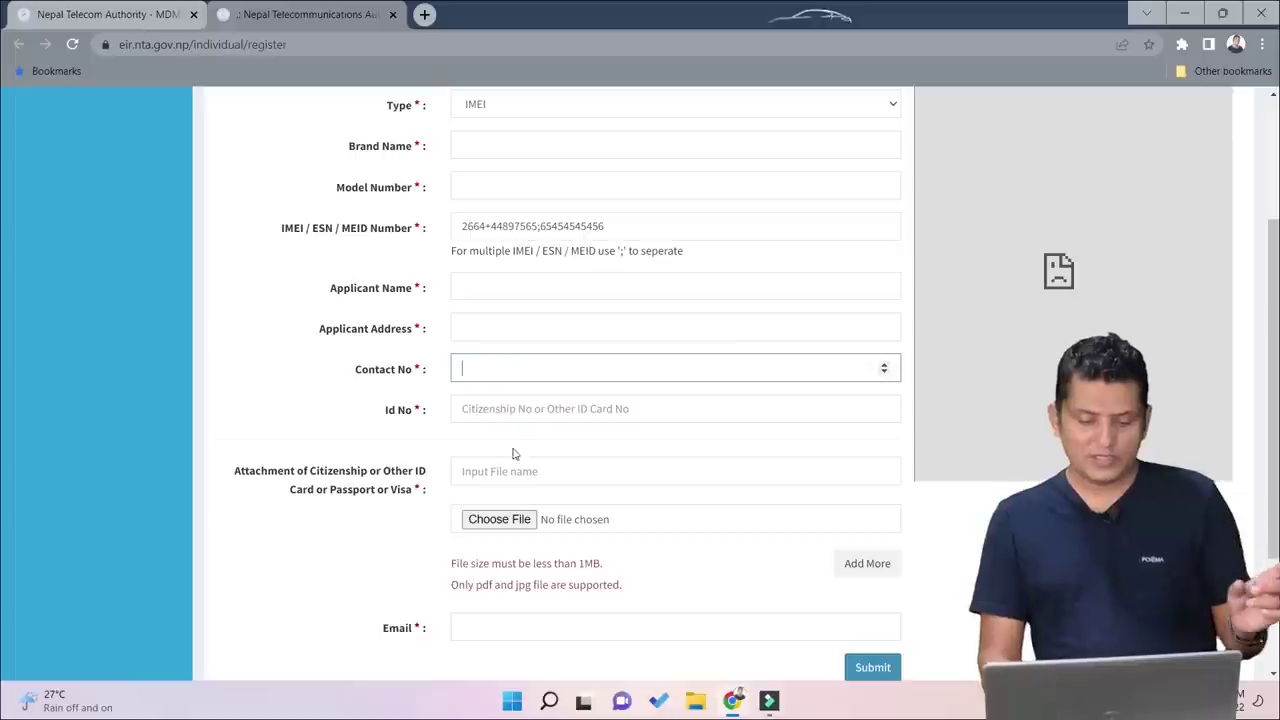
click(509, 420)
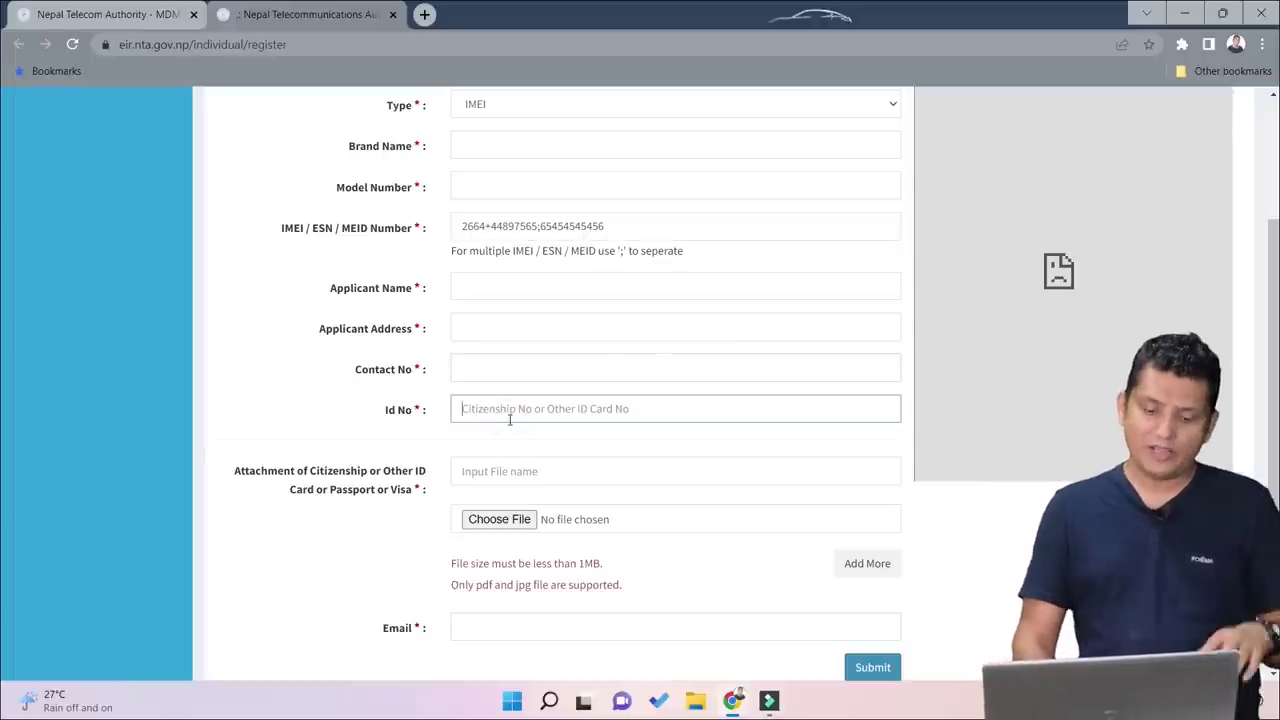
click(509, 485)
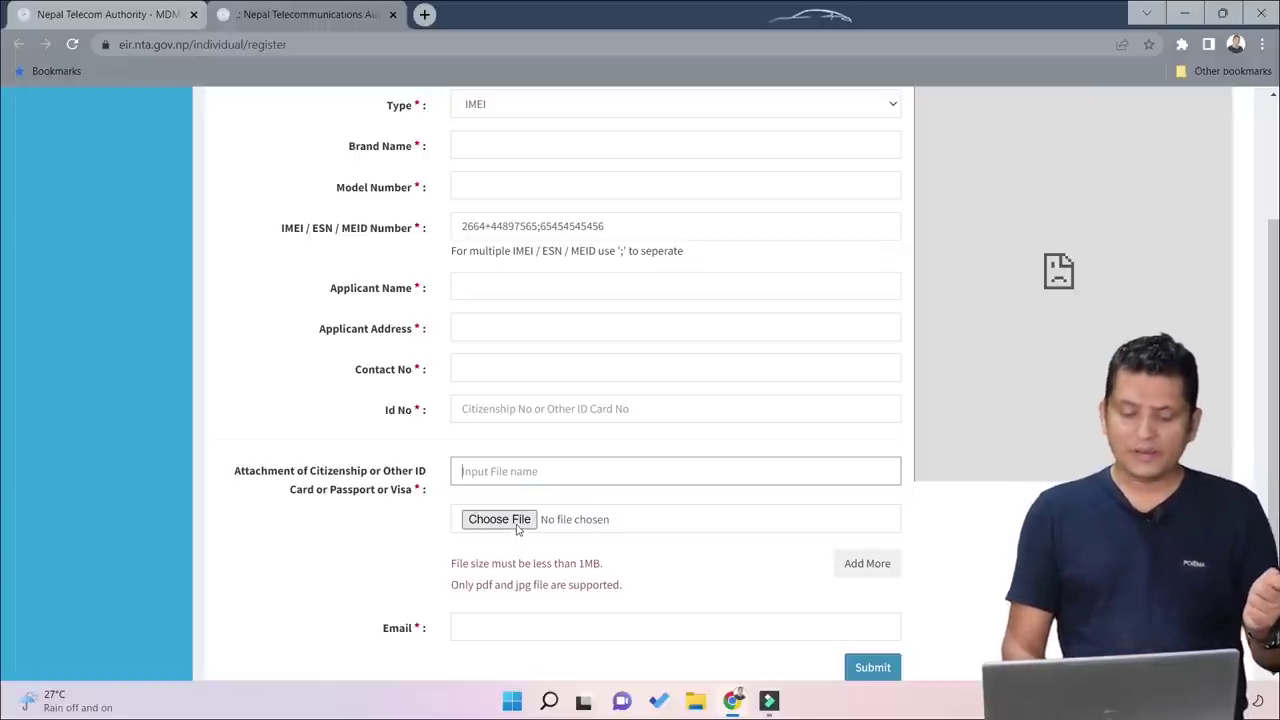
click(517, 520)
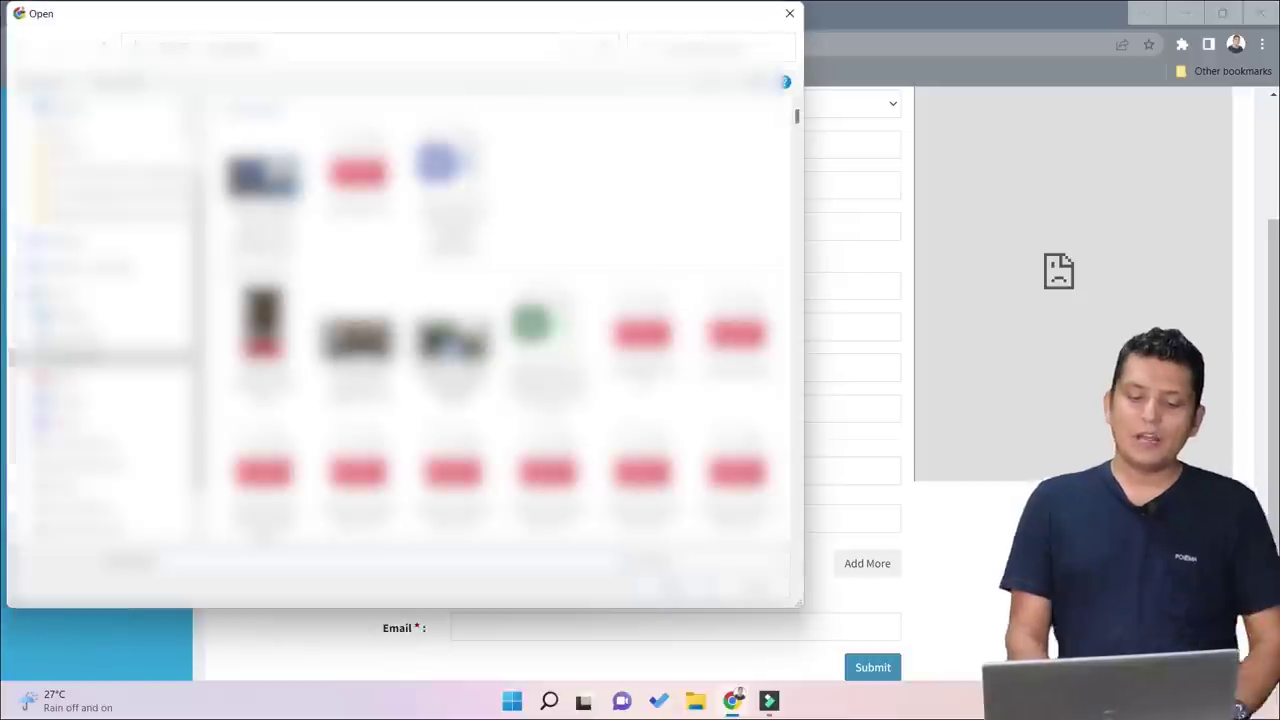
click(790, 14)
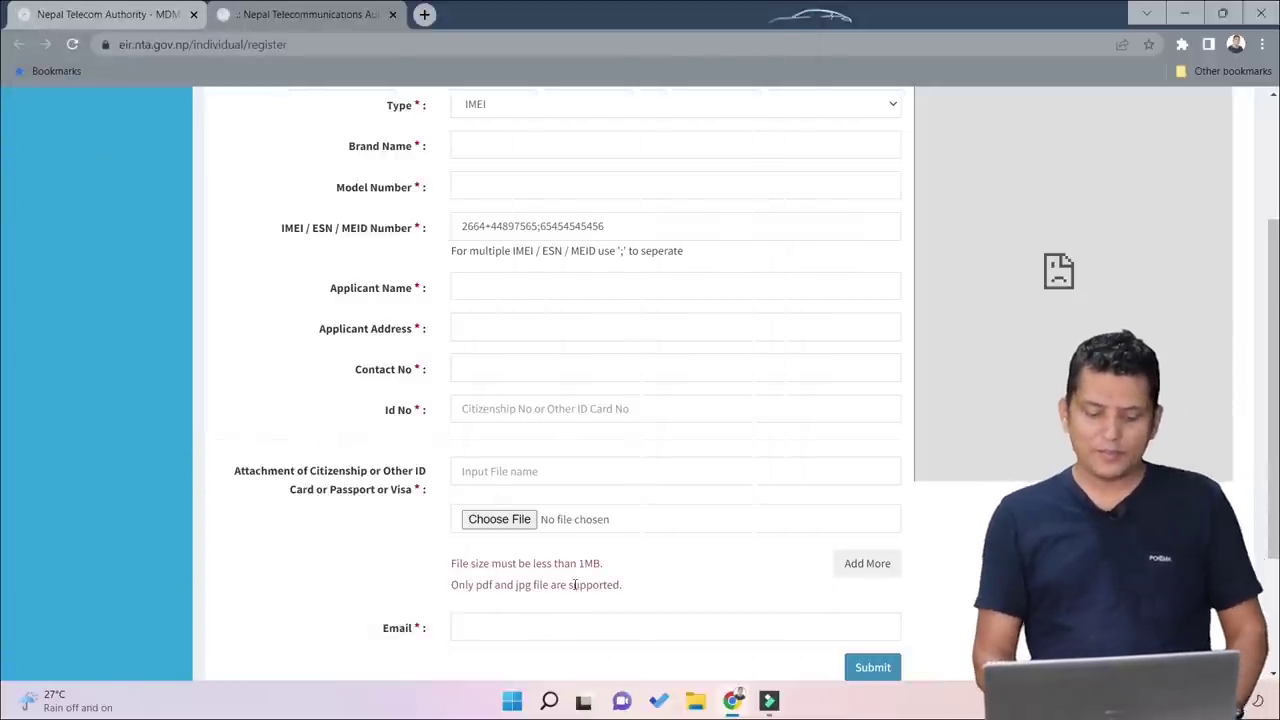
scroll(590, 580, down, 1)
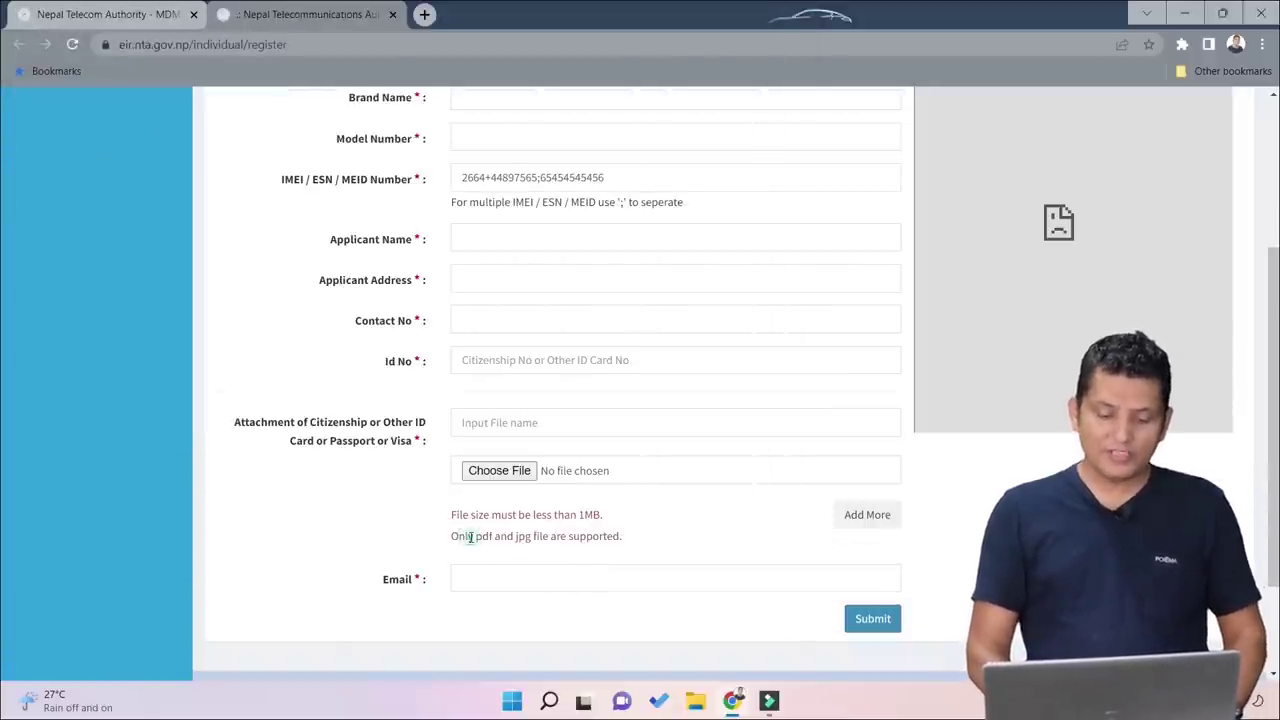
drag(470, 537, 543, 540)
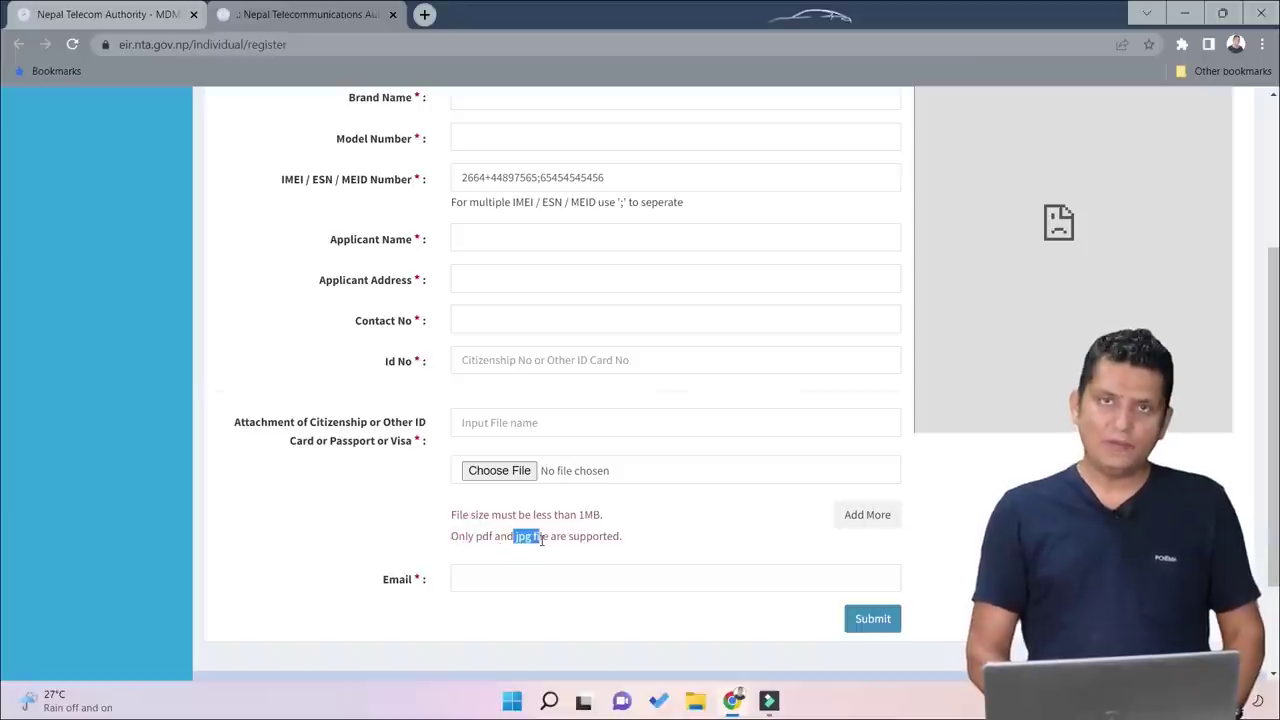
Step: Search Google for 'png to jpg' in a new tab
click(425, 15)
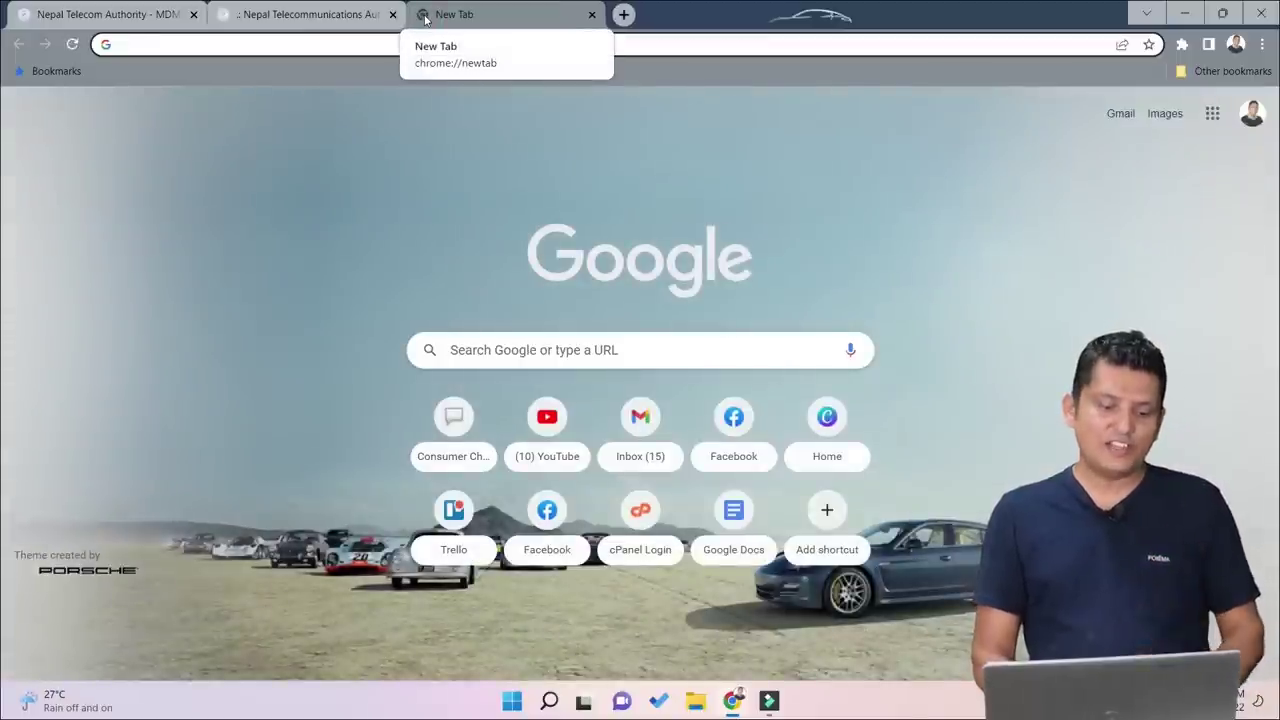
click(498, 46)
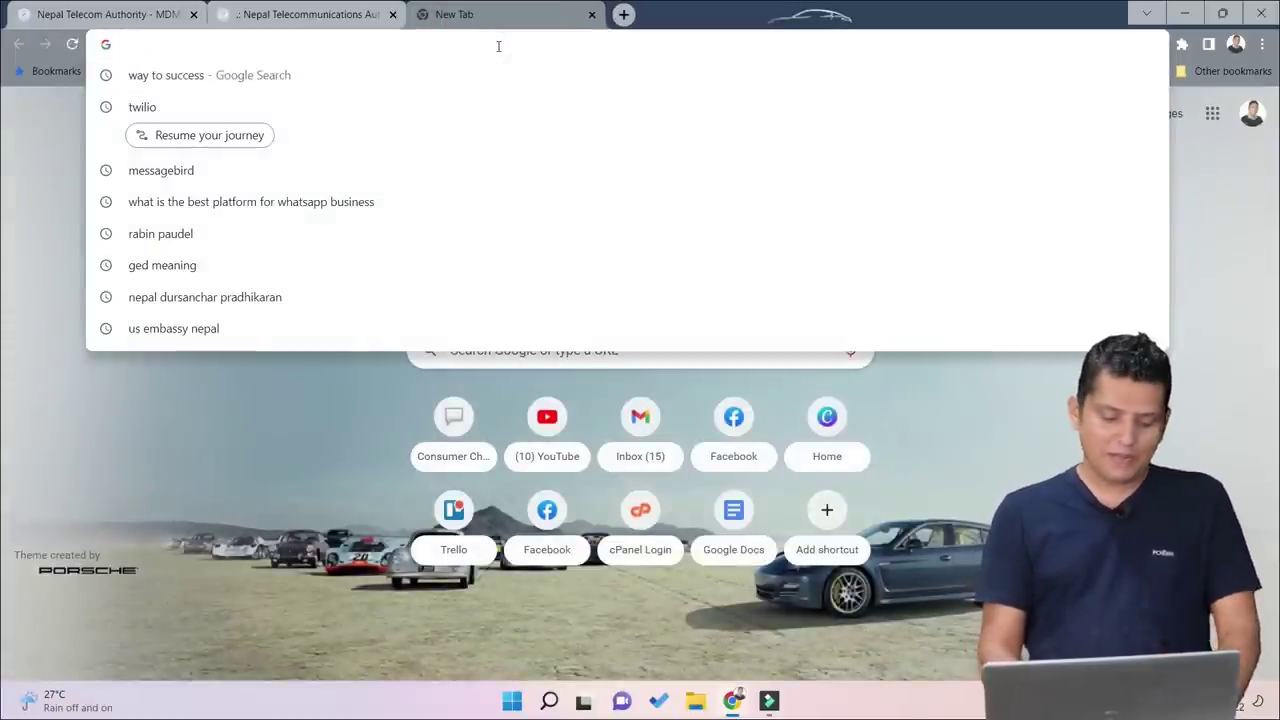
text(png)
key(BackSpace)
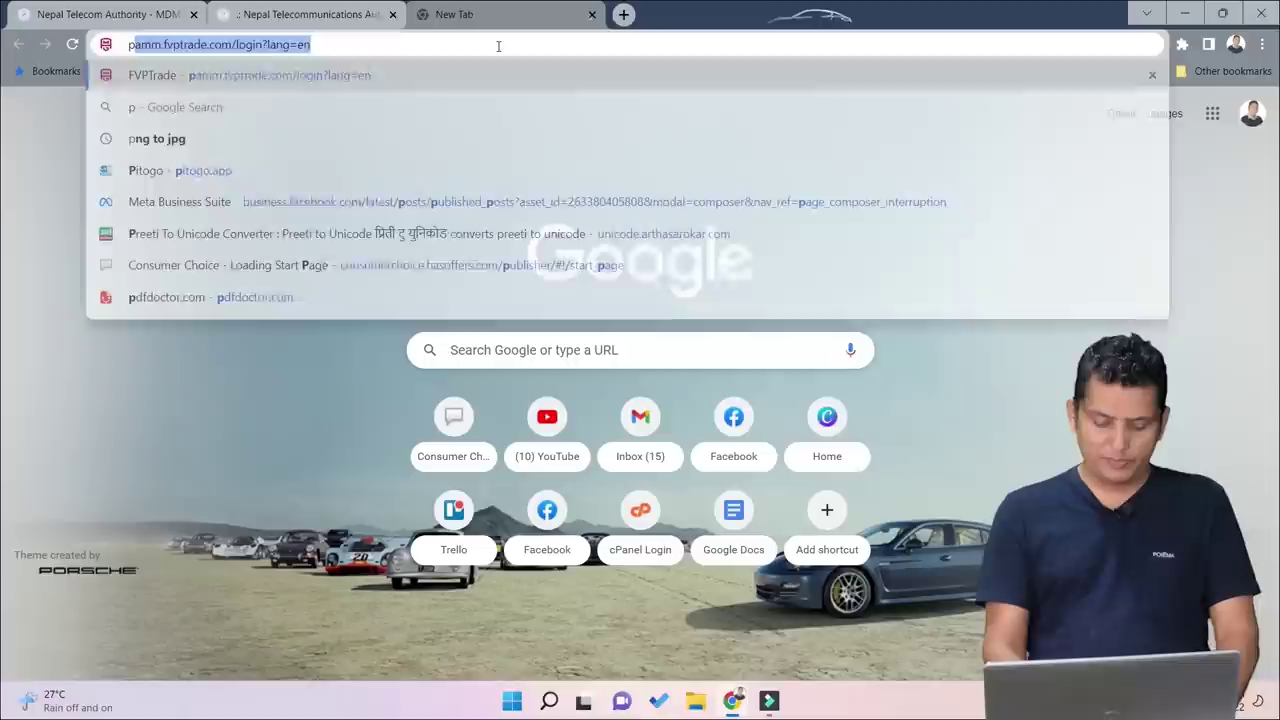
text(g to jp)
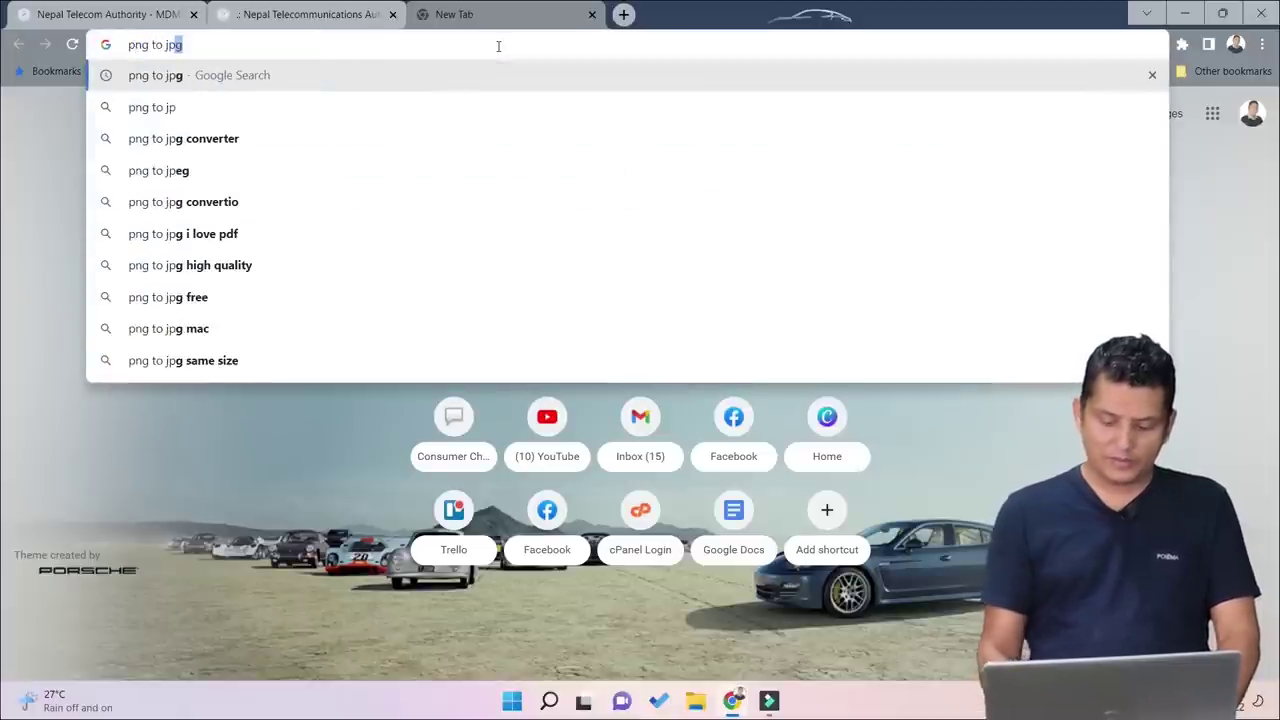
key(Return)
Step: Open the png2jpg.com result in a new tab and switch to it
right_click(287, 274)
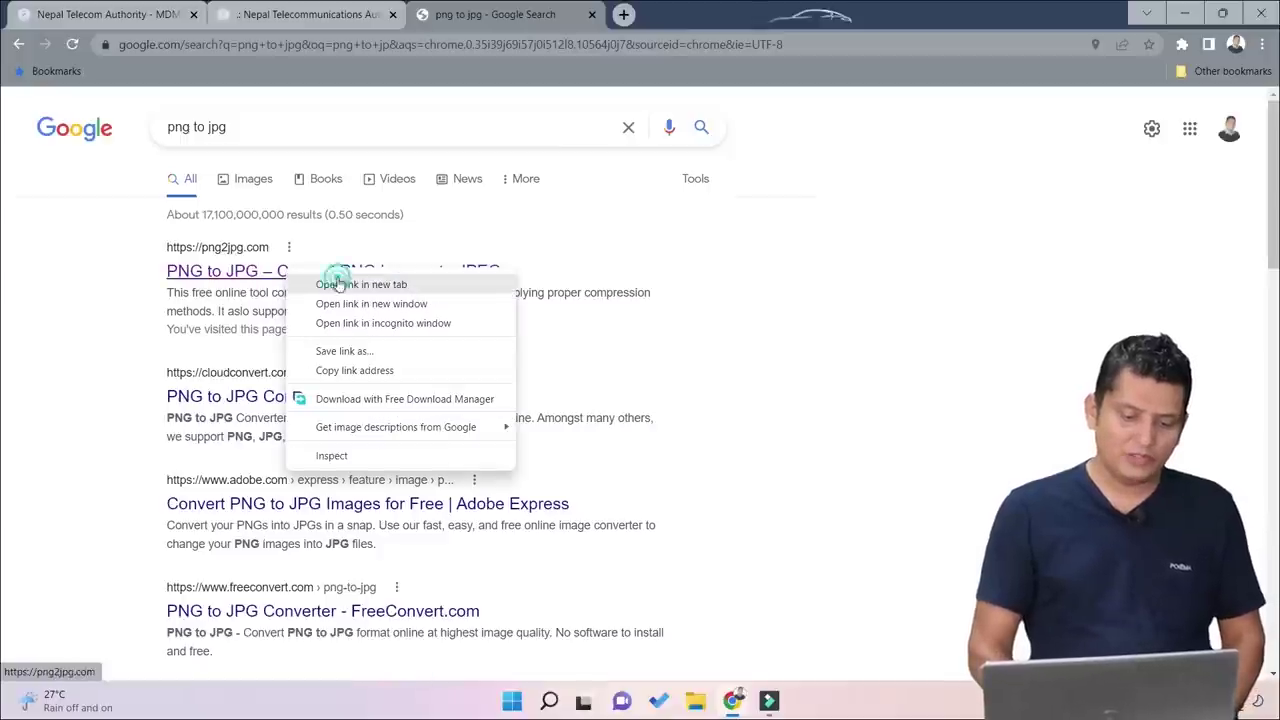
click(338, 284)
click(700, 14)
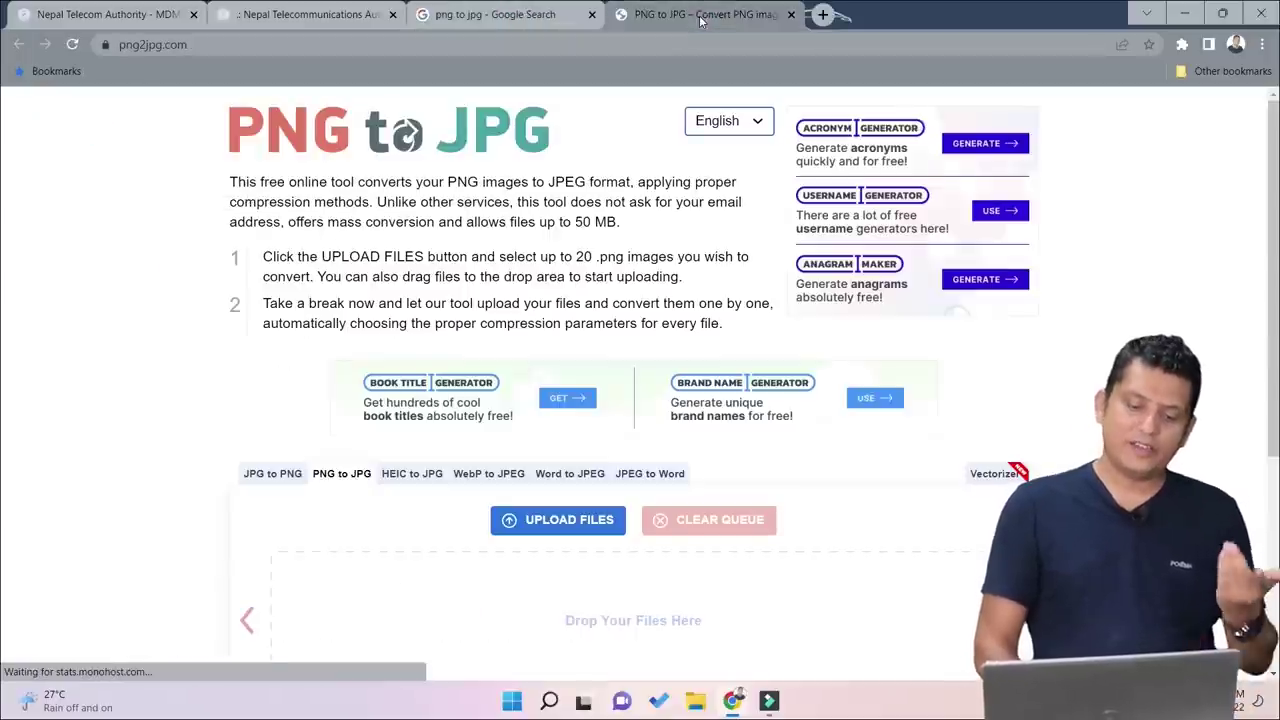
Step: Convert the PNG ID image to JPG on png2jpg.com, download it, and minimize Chrome
click(576, 530)
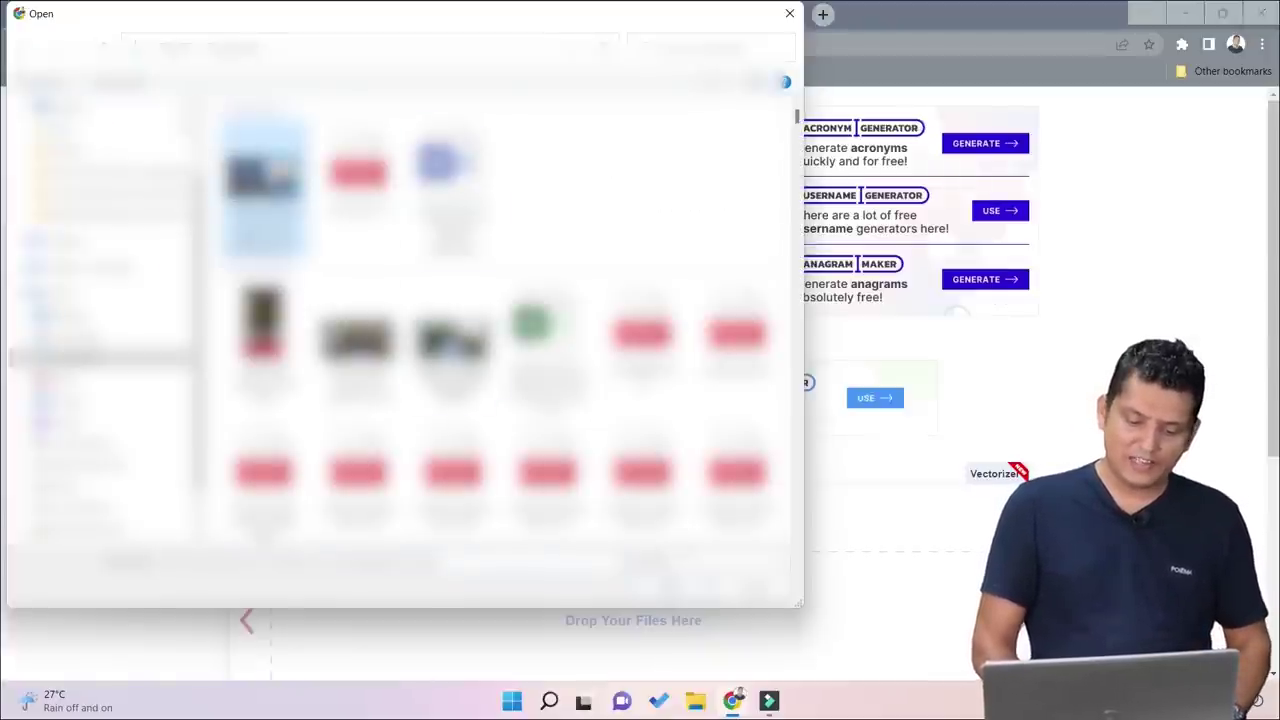
key(Return)
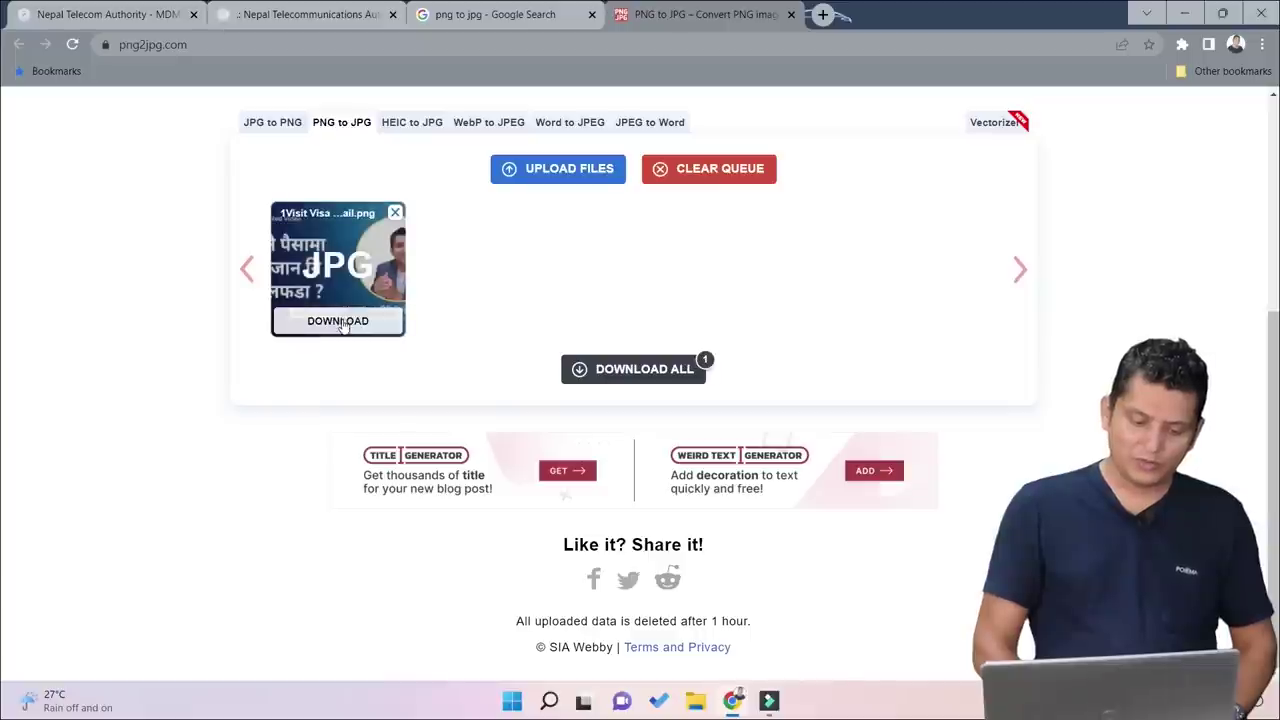
click(338, 320)
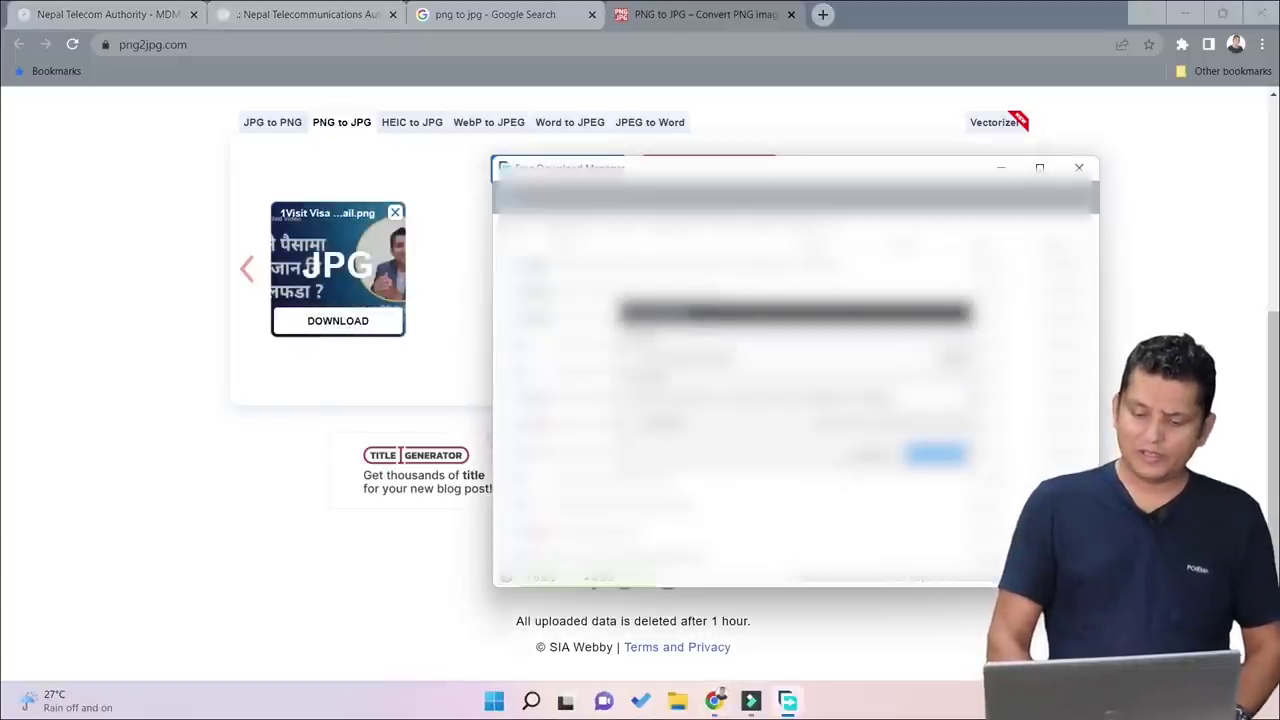
key(Return)
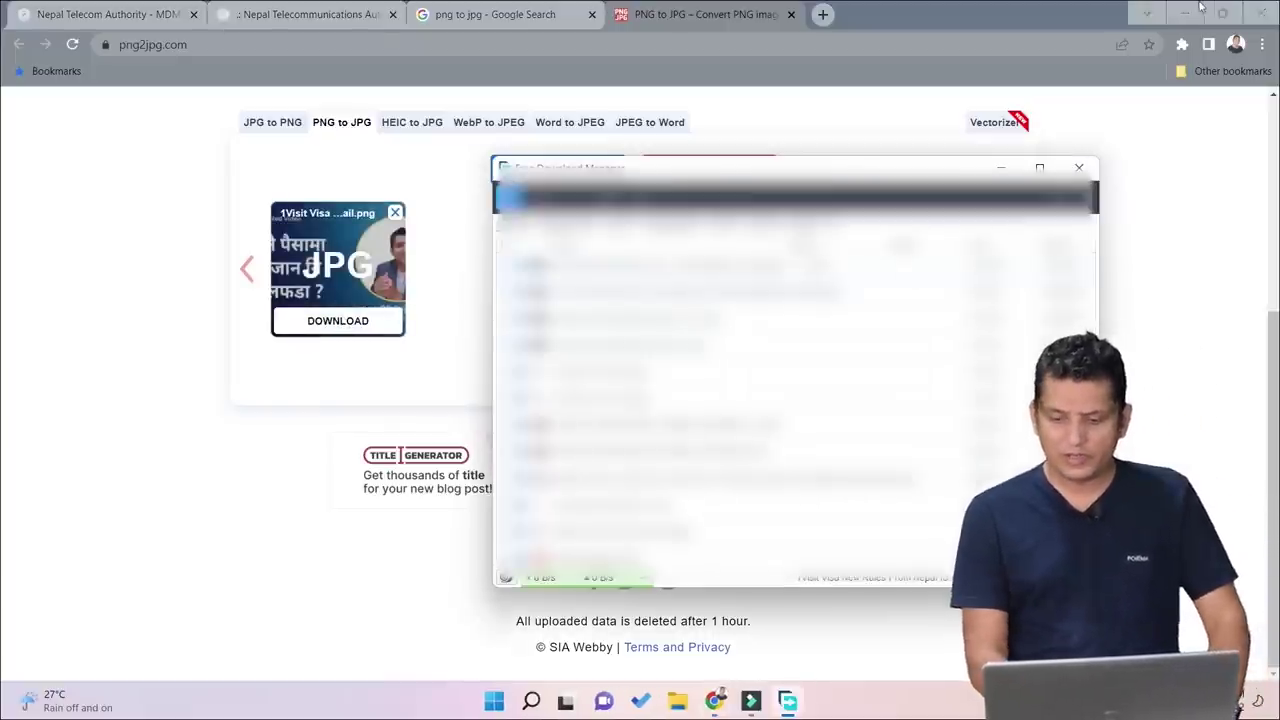
click(1187, 10)
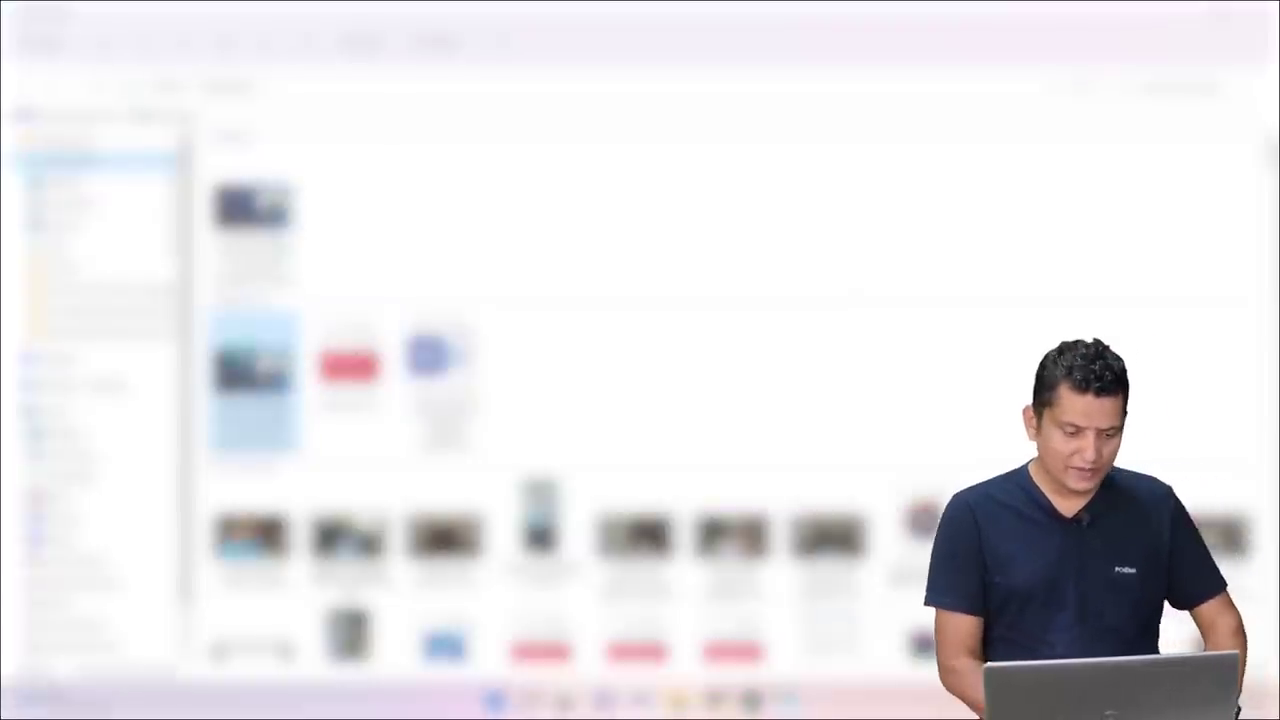
Step: Compare the Properties of the original 923 KB PNG and the converted 90.4 KB JPG
key(shift+F10)
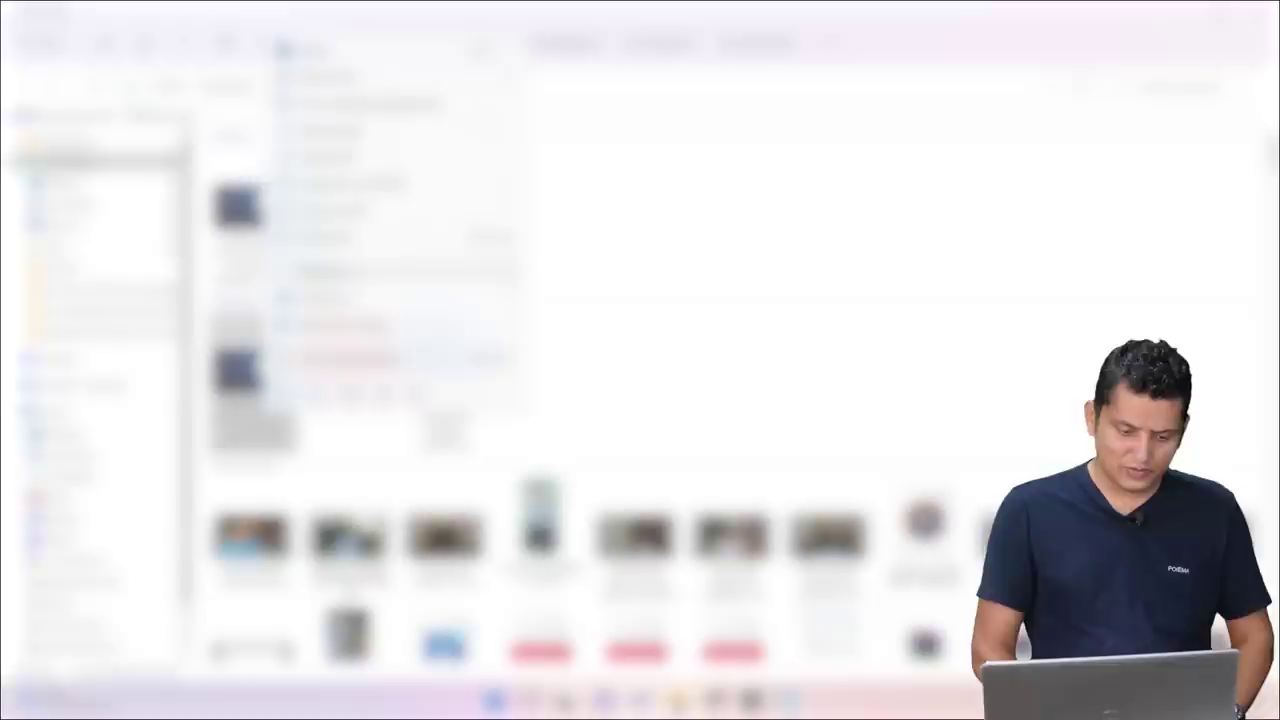
key(Return)
drag(388, 362, 419, 362)
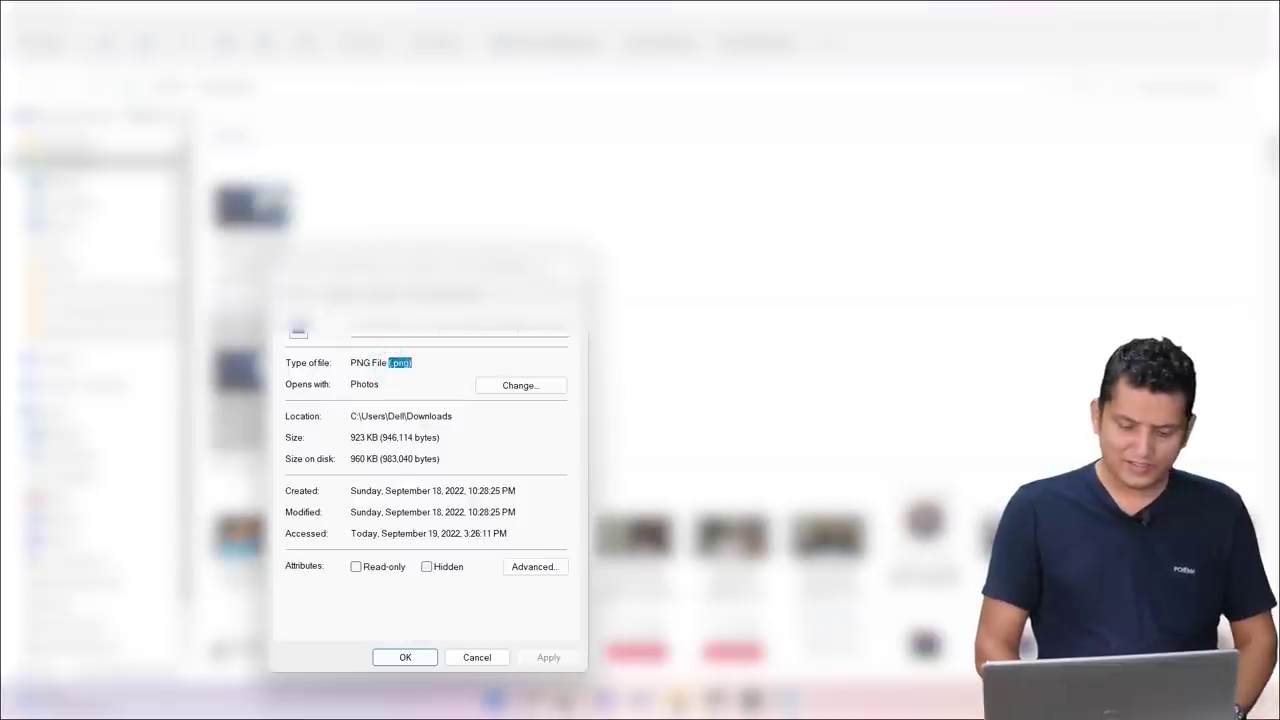
key(Escape)
key(shift+F10)
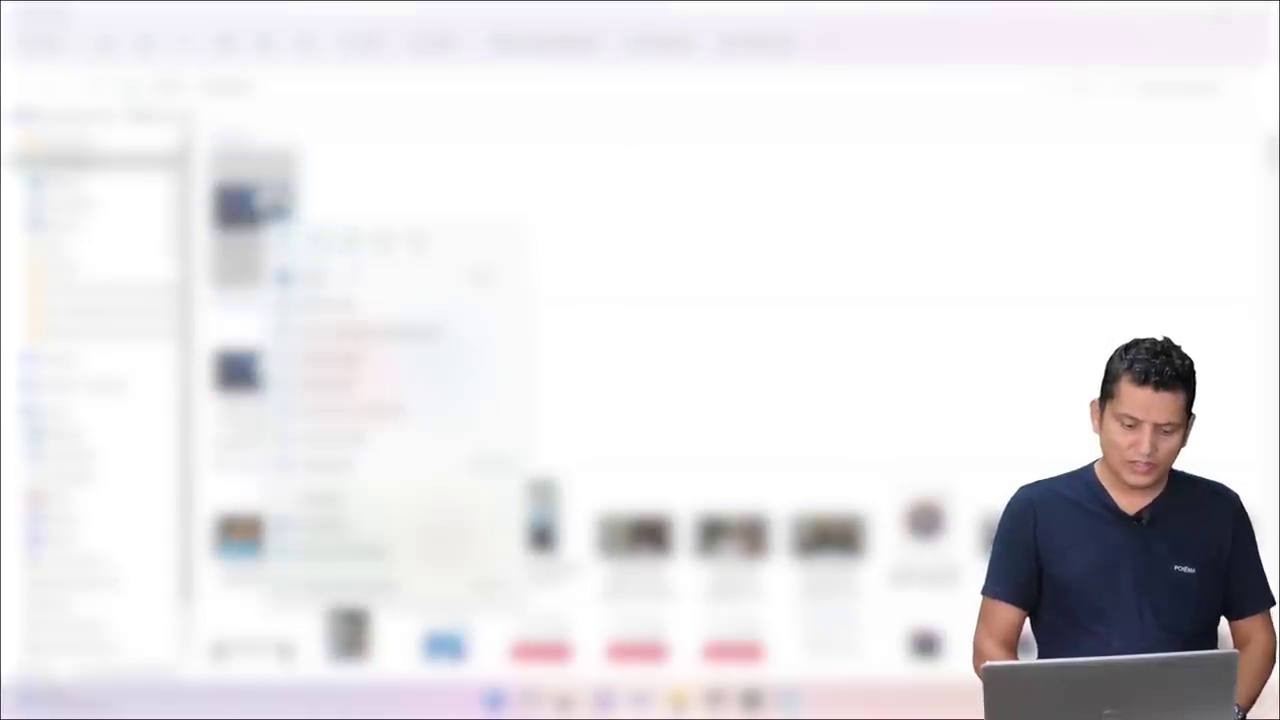
key(alt+Return)
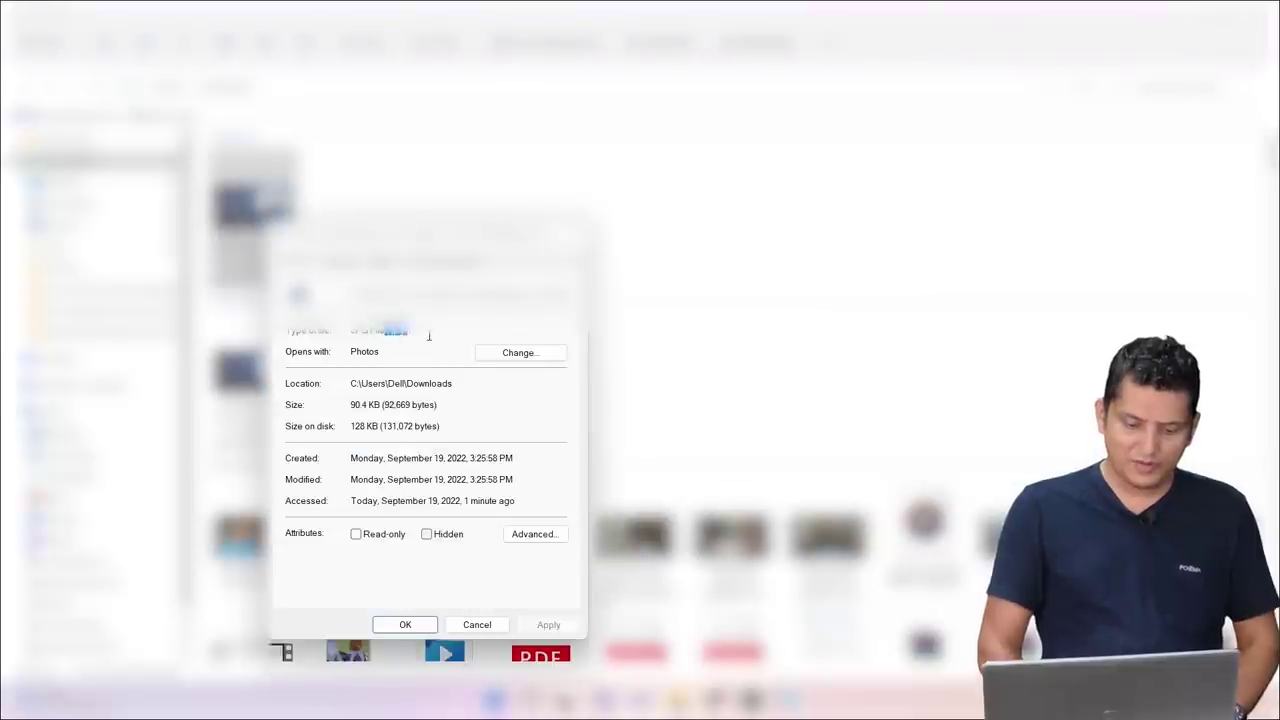
key(Escape)
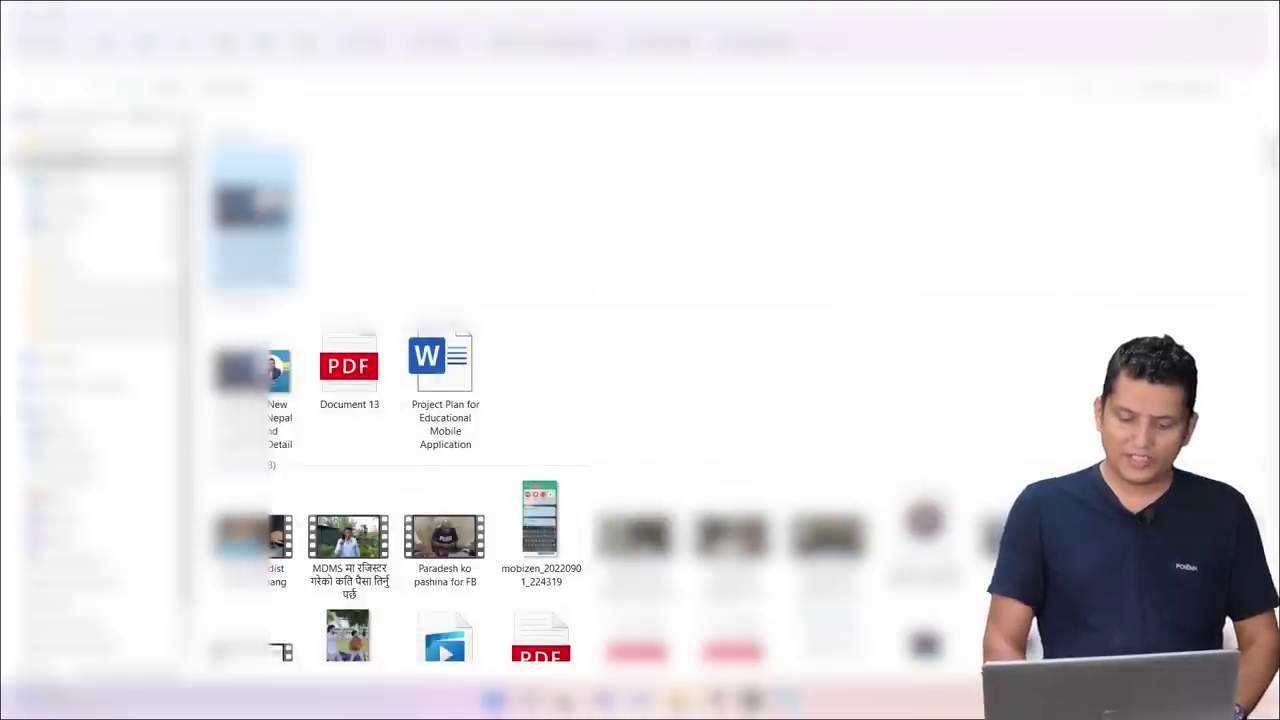
Step: Return to the registration form tab, focus the Email field and open the browser account menu
key(ctrl+shift+Tab)
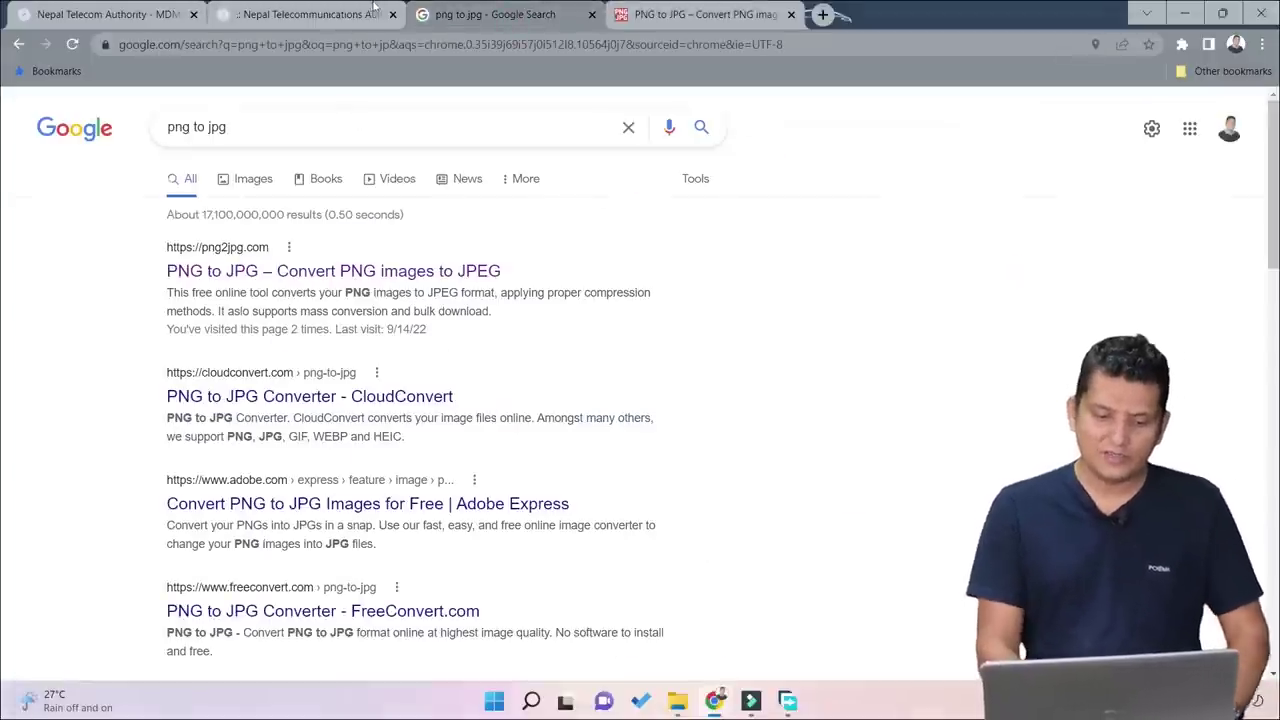
click(313, 12)
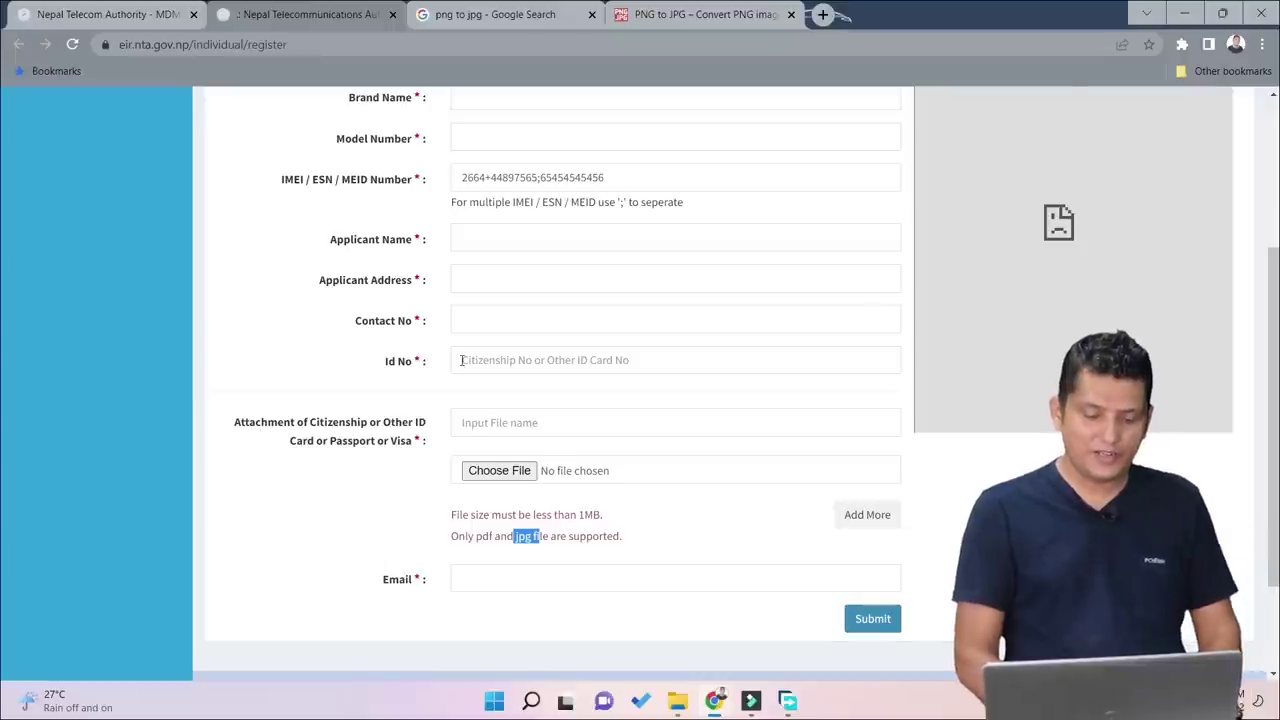
scroll(462, 360, down, 1)
click(539, 458)
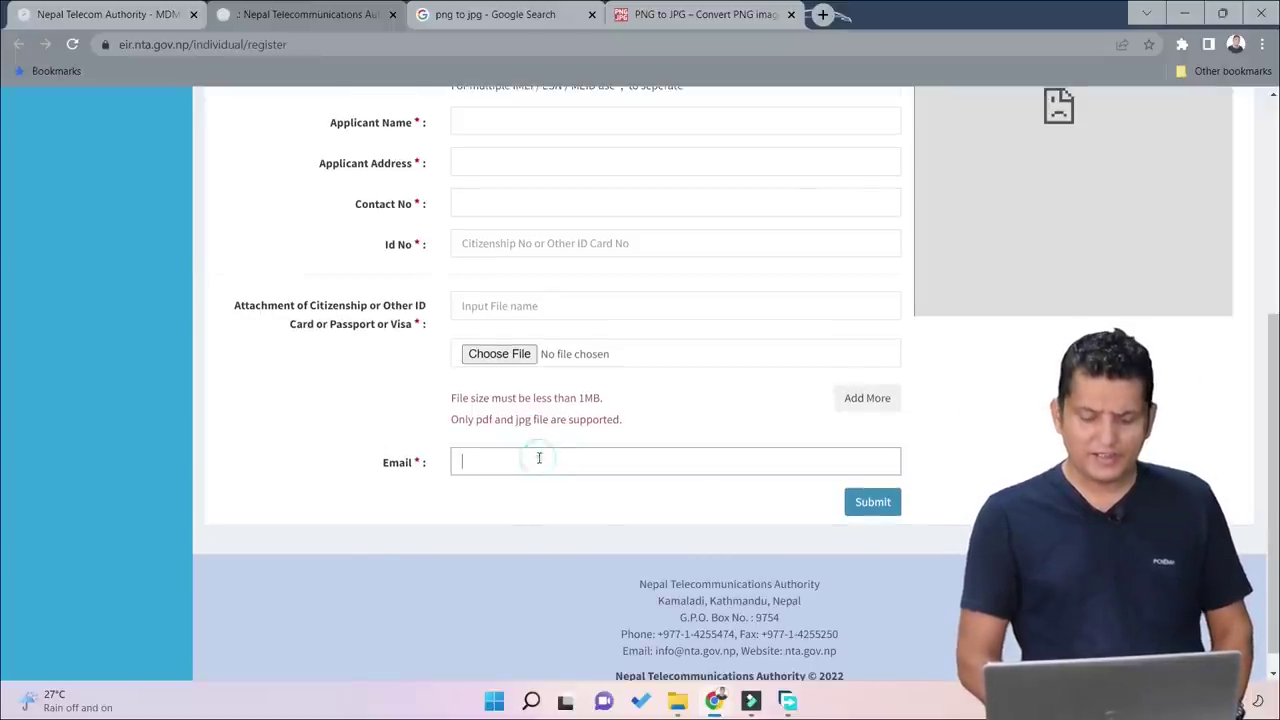
click(1237, 45)
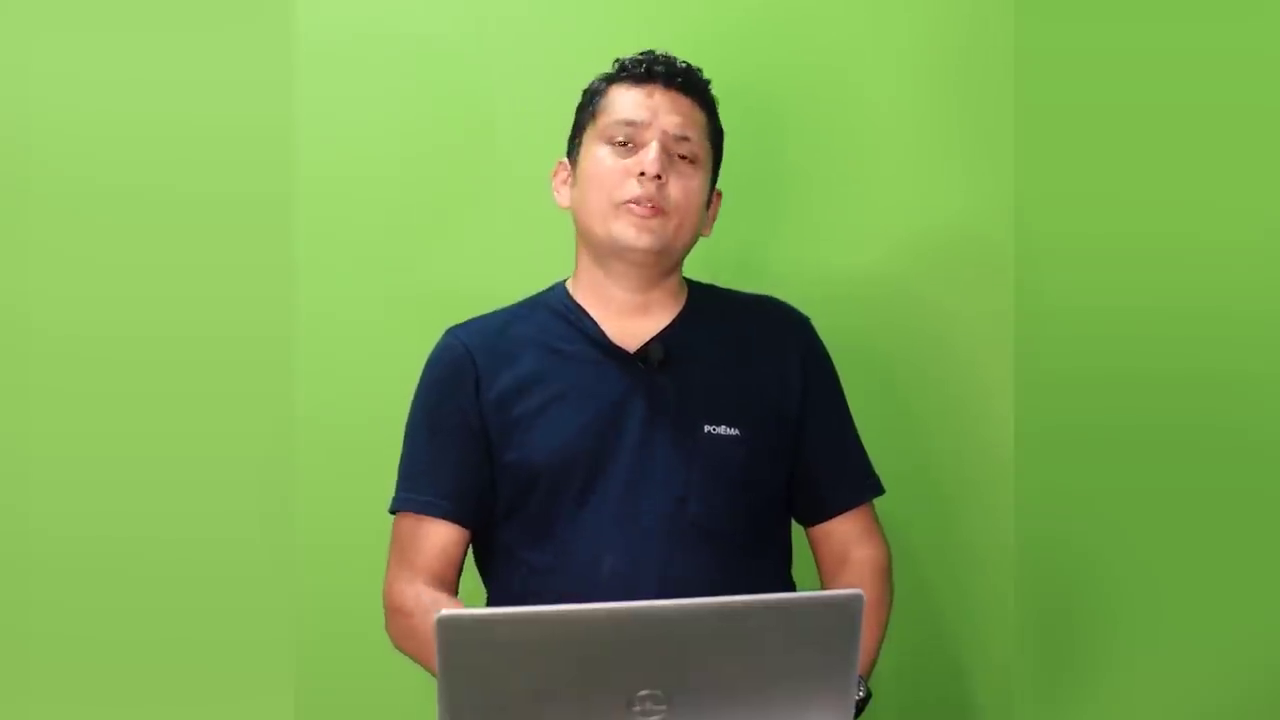